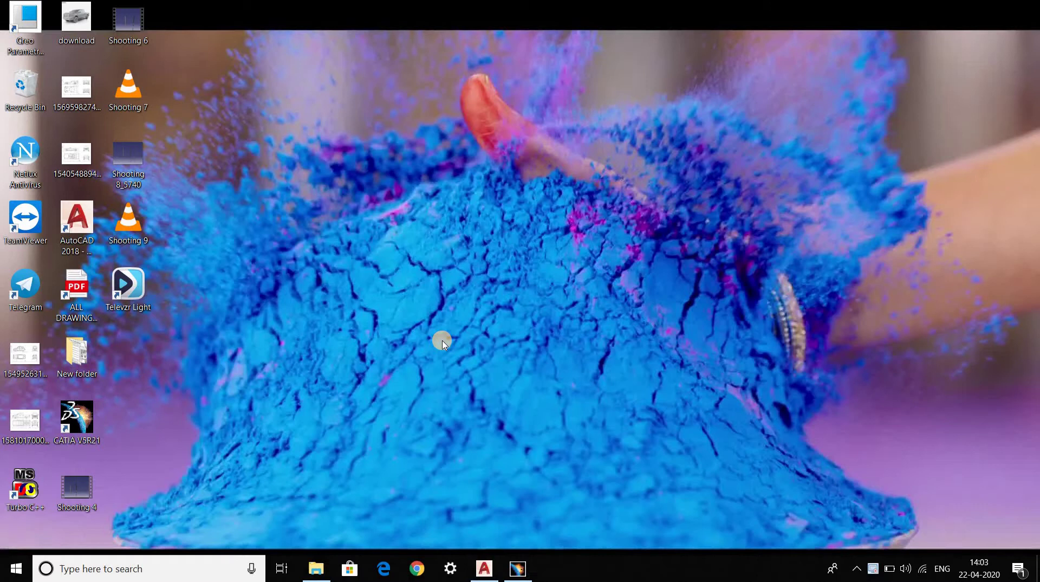
Create a new Generative Sheetmetal Design part named 'tutorial no 22'
left_click(517, 567)
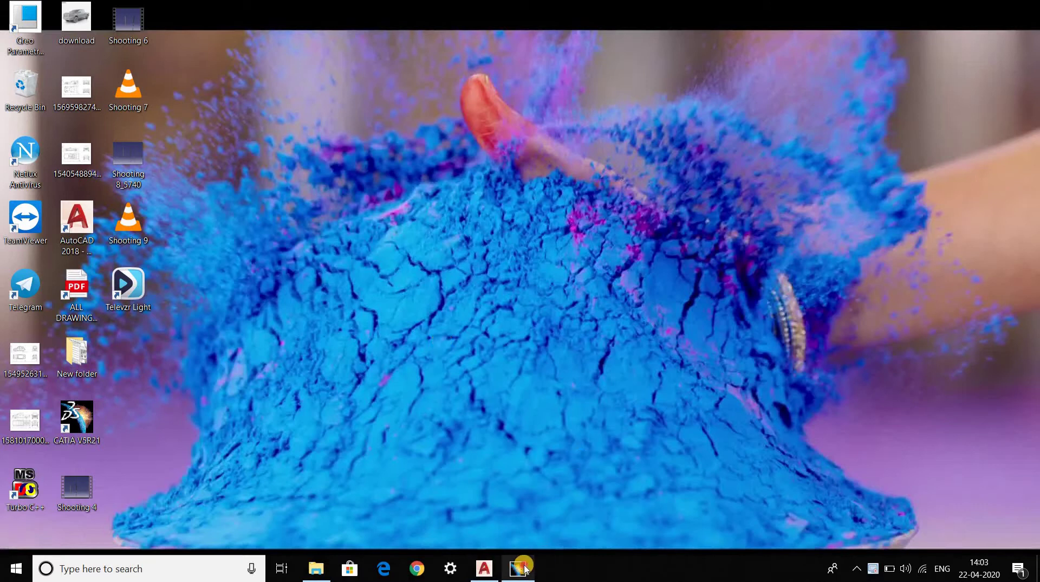
left_click(22, 23)
mouse_move(52, 51)
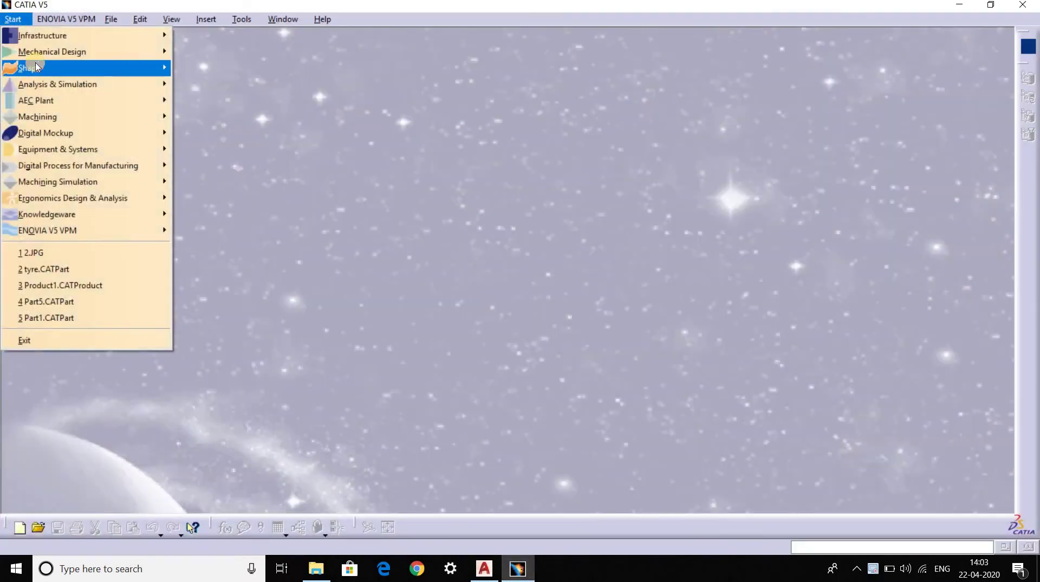
left_click(211, 327)
type("tutorial no 22")
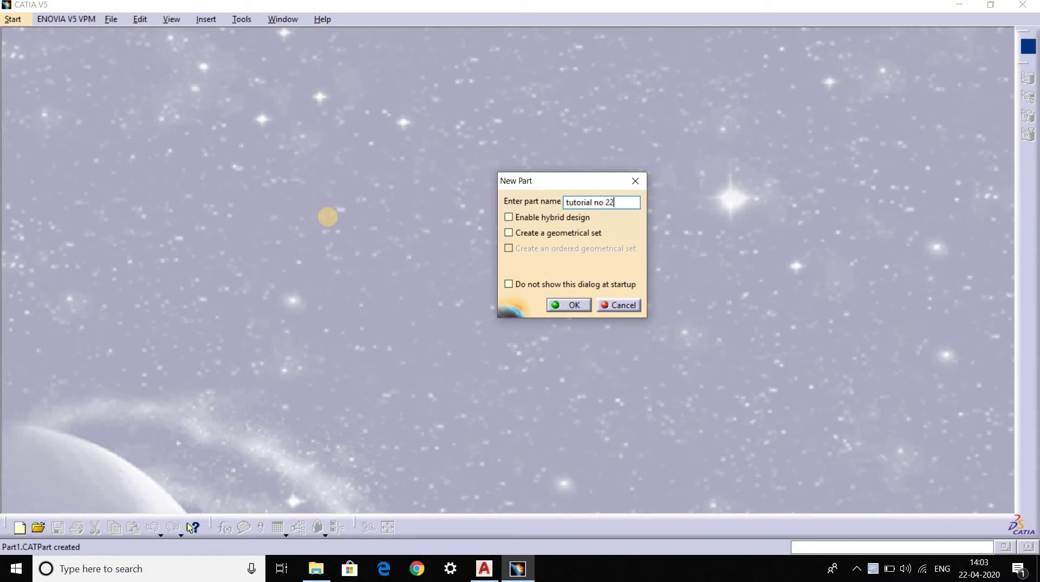
key("Return")
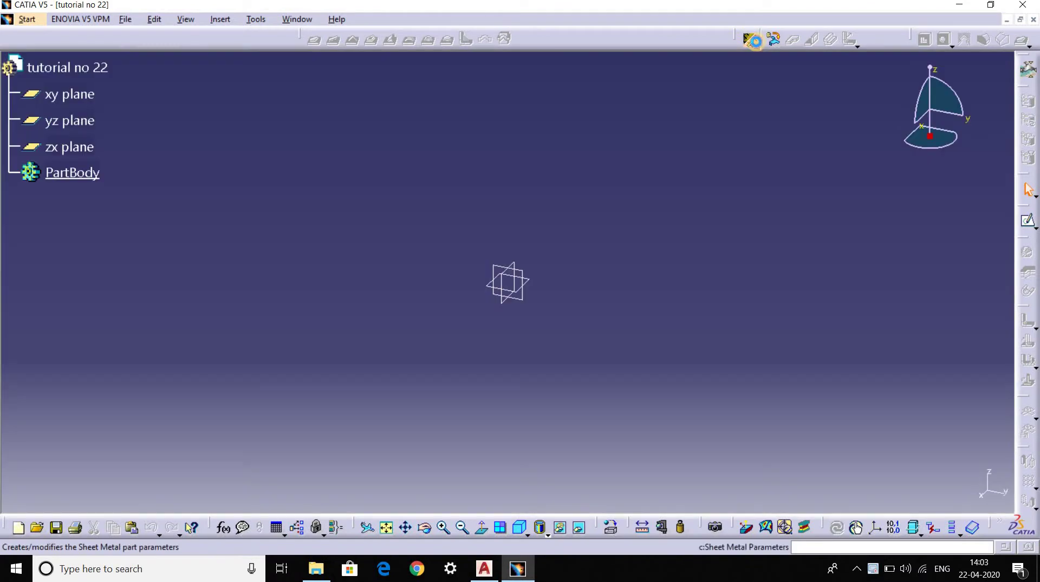
Accept the default sheet-metal parameters and start a wall sketch on the xy plane
left_click(753, 40)
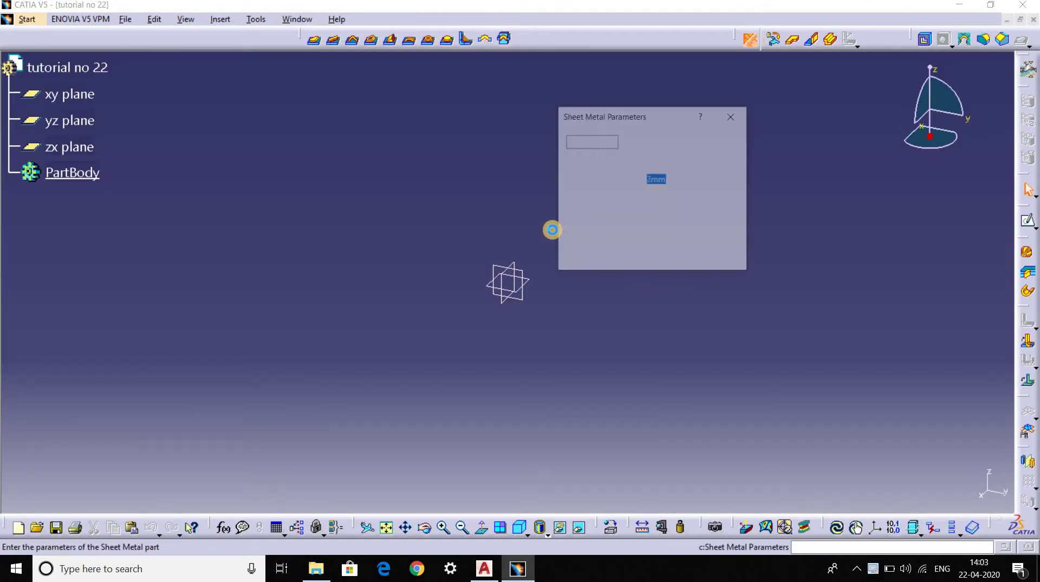
left_click(672, 261)
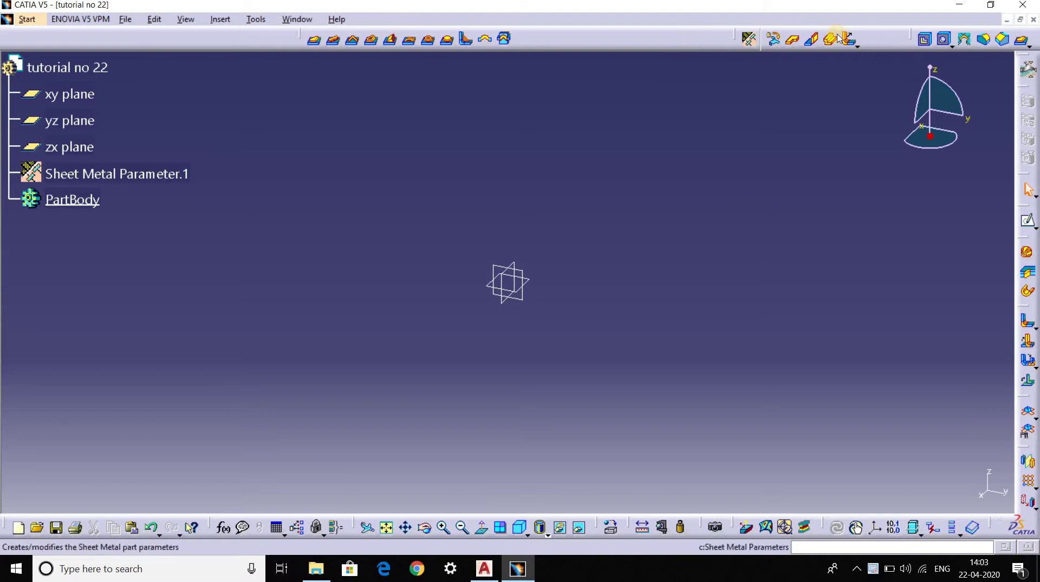
left_click(792, 39)
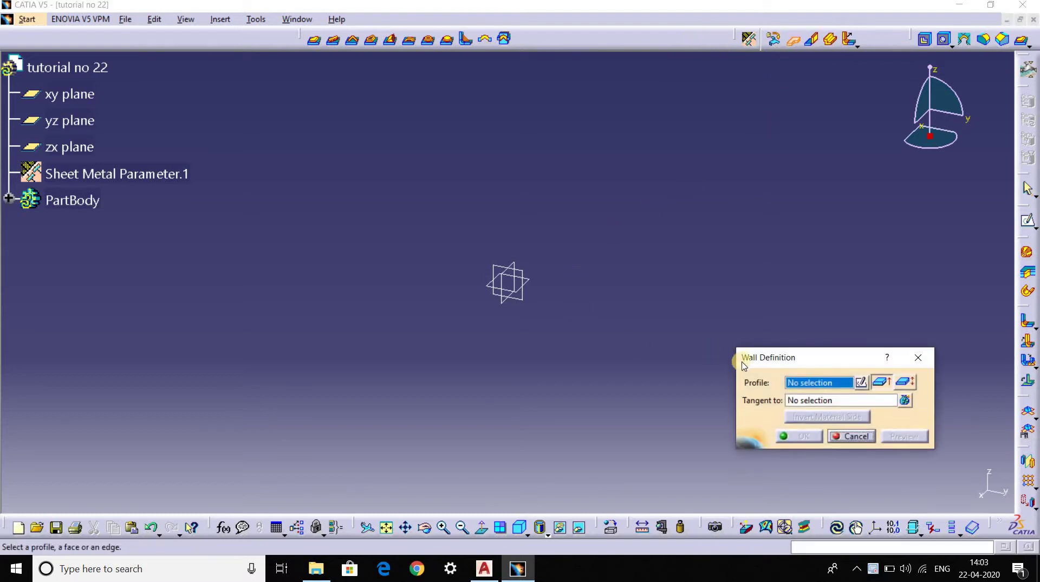
left_click(864, 382)
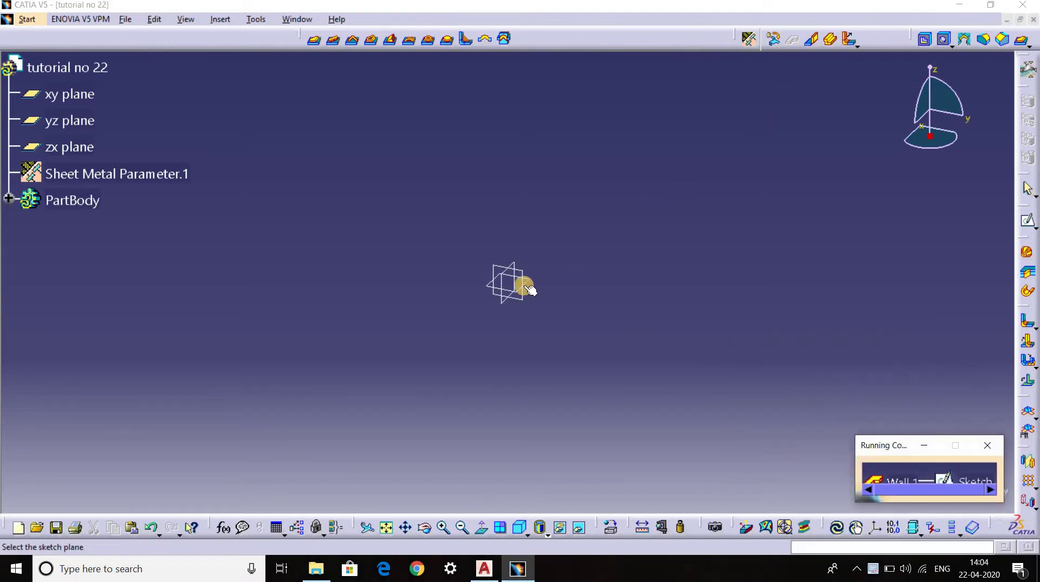
left_click(533, 279)
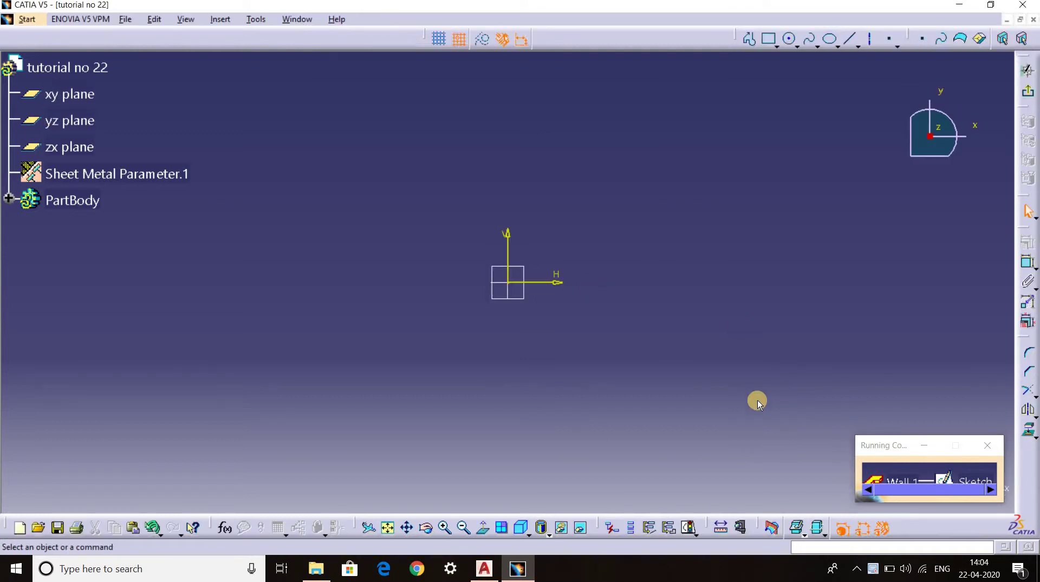
Sketch a 330 × 180 mm rectangle and build the flat wall from Sketch.1
left_click(769, 38)
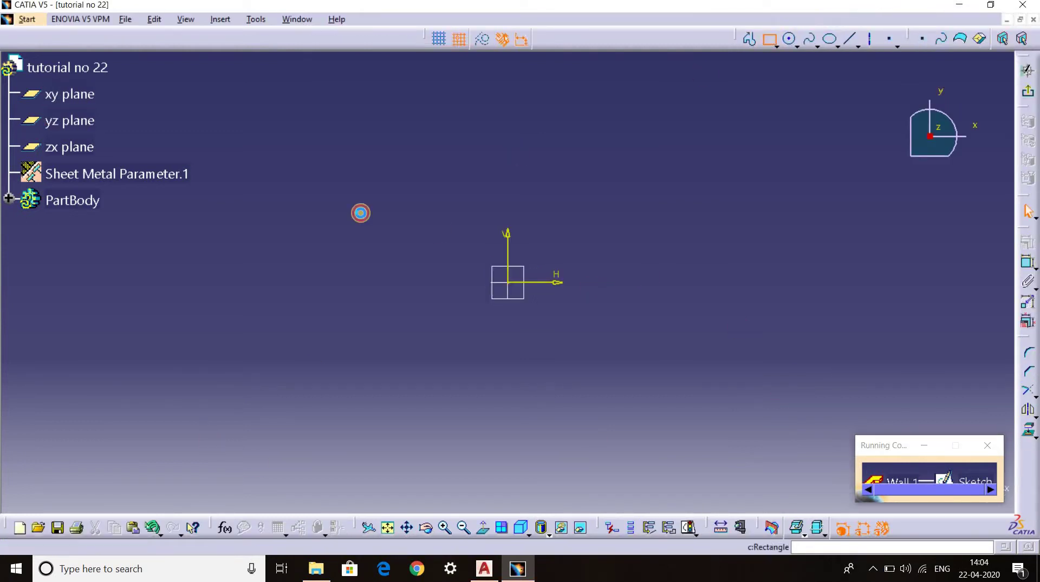
left_click(210, 117)
left_click(831, 455)
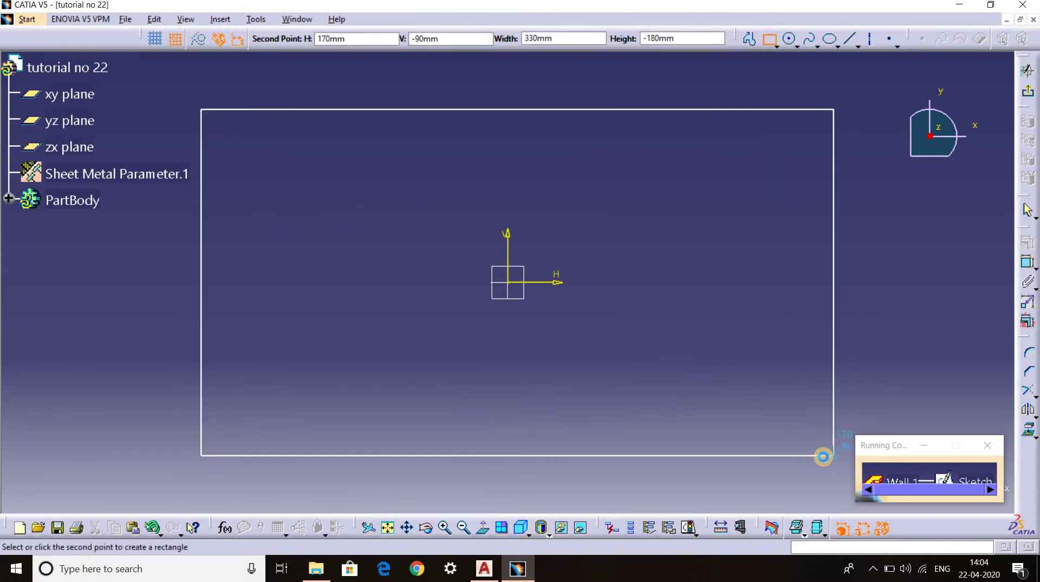
left_click(1029, 73)
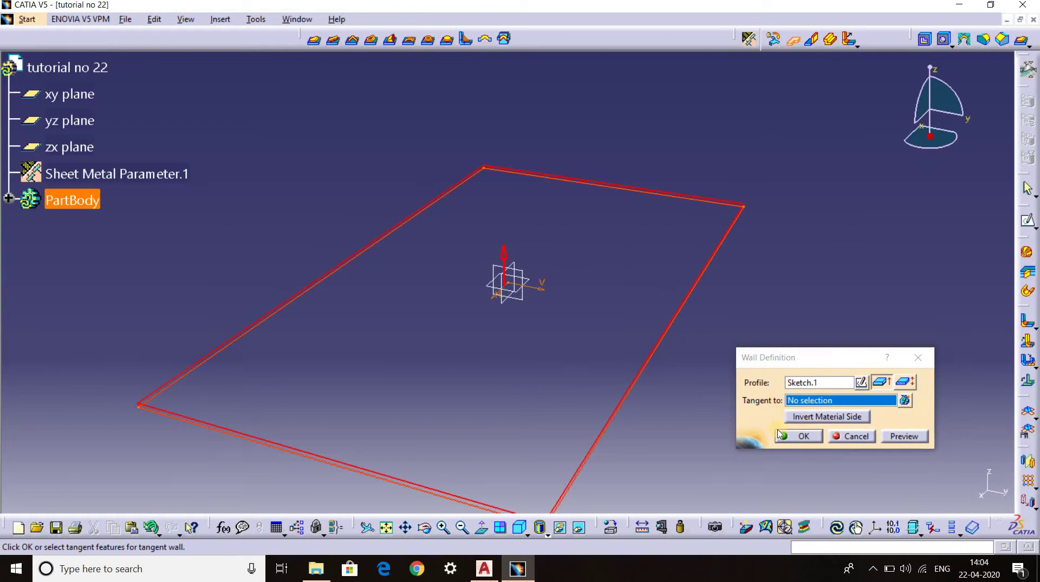
left_click(804, 438)
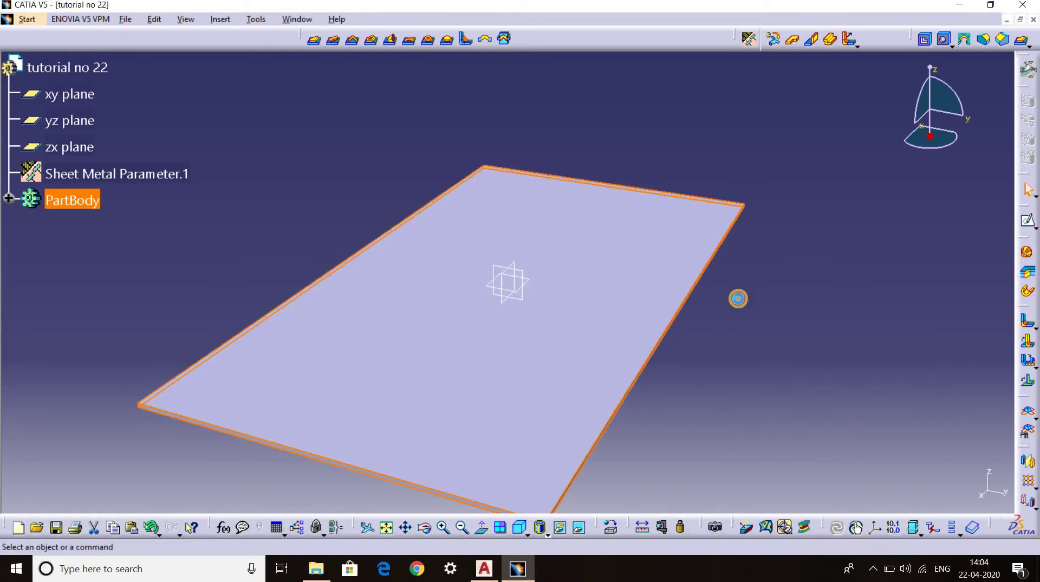
Orbit the view to reveal the edge thickness of the flat plate
mouse_move(738, 297)
middle_mouse_down()
mouse_move(747, 240)
mouse_move(339, 283)
mouse_move(544, 320)
mouse_move(504, 190)
middle_mouse_up()
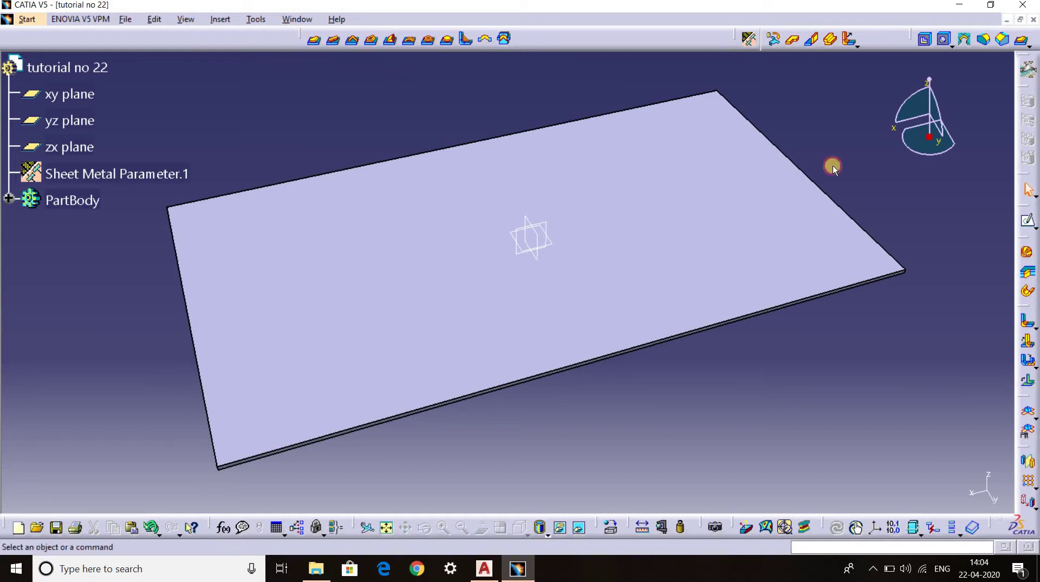
mouse_move(679, 78)
left_mouse_down()
mouse_move(1035, 465)
mouse_move(830, 96)
mouse_move(978, 395)
left_mouse_up()
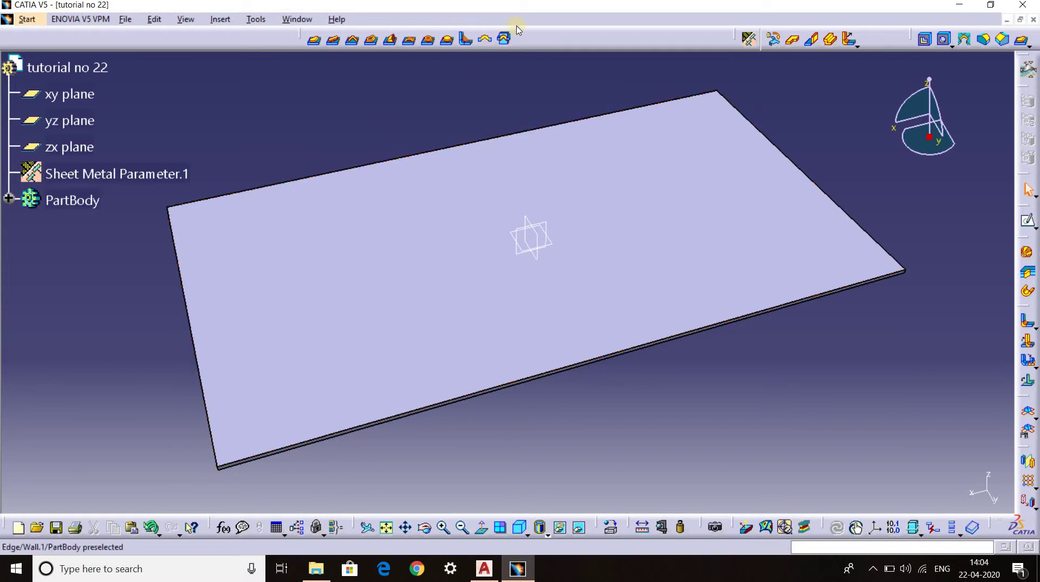
Place a flanged hole on the plate face and preview it: 6 mm height, 10 mm diameter, 90° cone
left_click(428, 41)
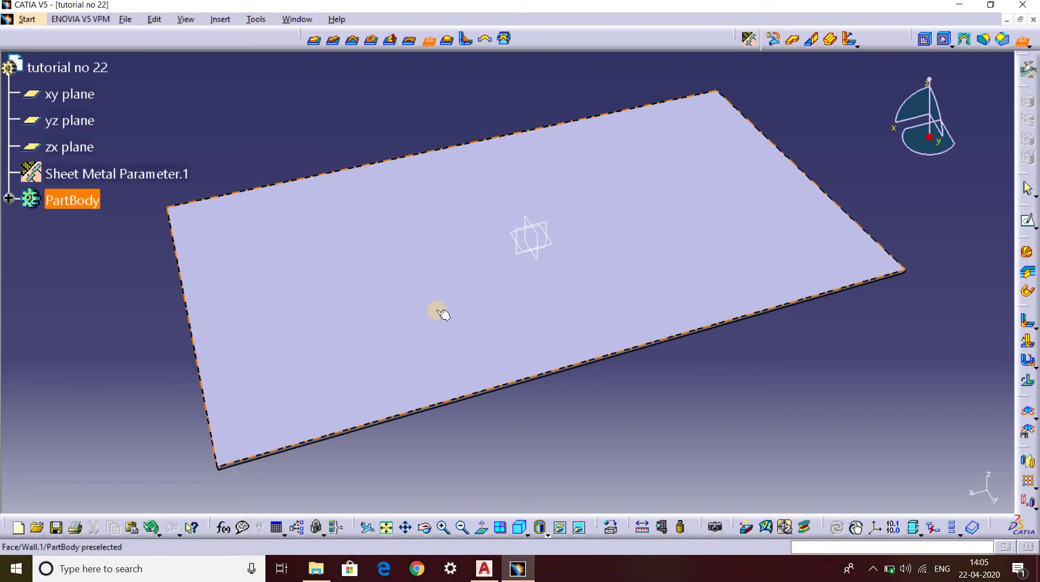
left_click(410, 323)
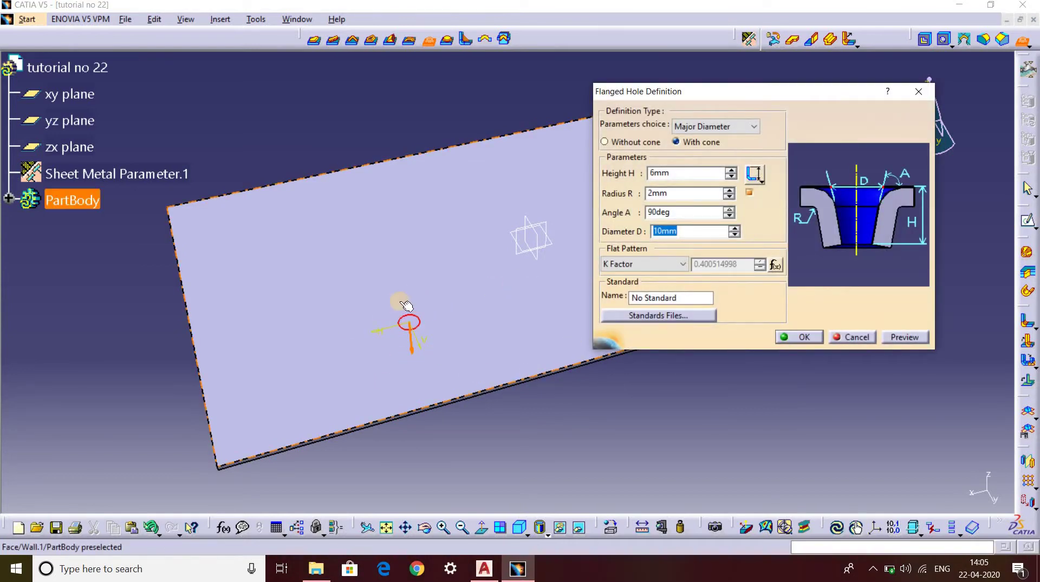
mouse_move(440, 327)
middle_mouse_down()
mouse_move(421, 179)
mouse_move(411, 189)
middle_mouse_up()
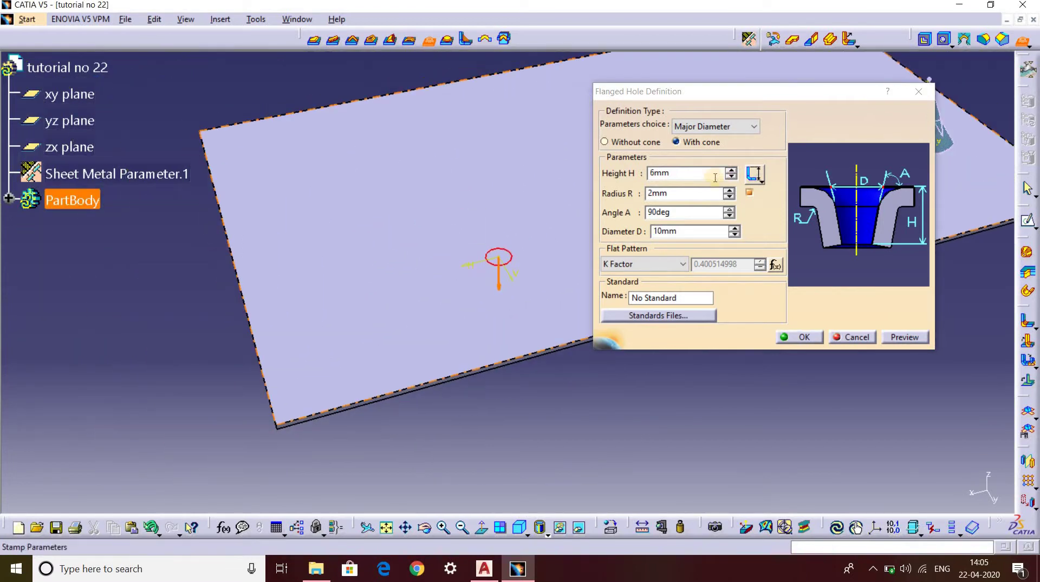
left_click(891, 339)
mouse_move(485, 318)
middle_mouse_down()
mouse_move(514, 299)
mouse_move(456, 171)
mouse_move(435, 182)
mouse_move(452, 182)
mouse_move(498, 123)
middle_mouse_up()
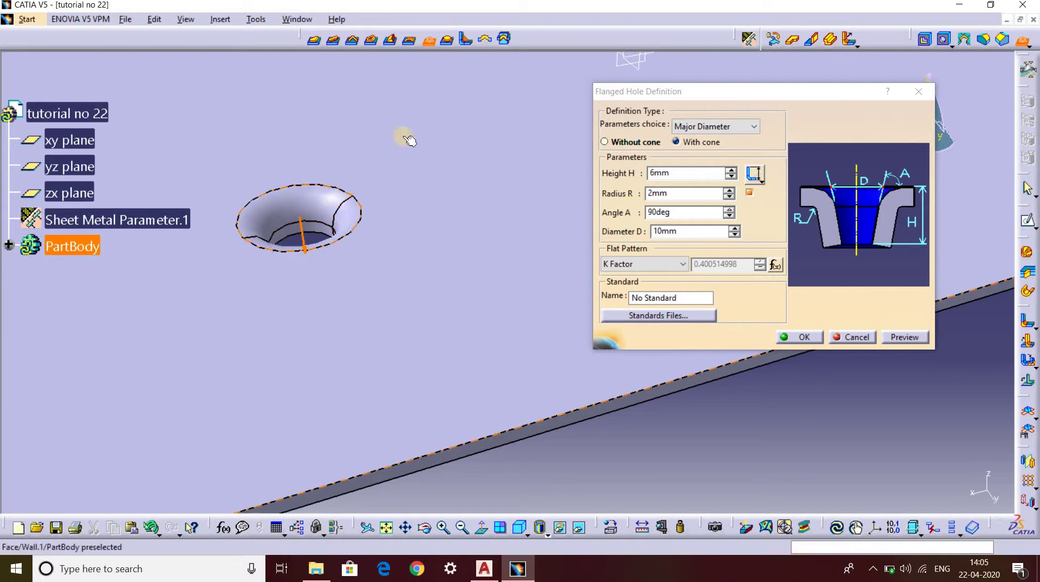
Try Minor Diameter, Two diameters and Punch & Die definitions, then settle on Major Diameter
left_click(752, 130)
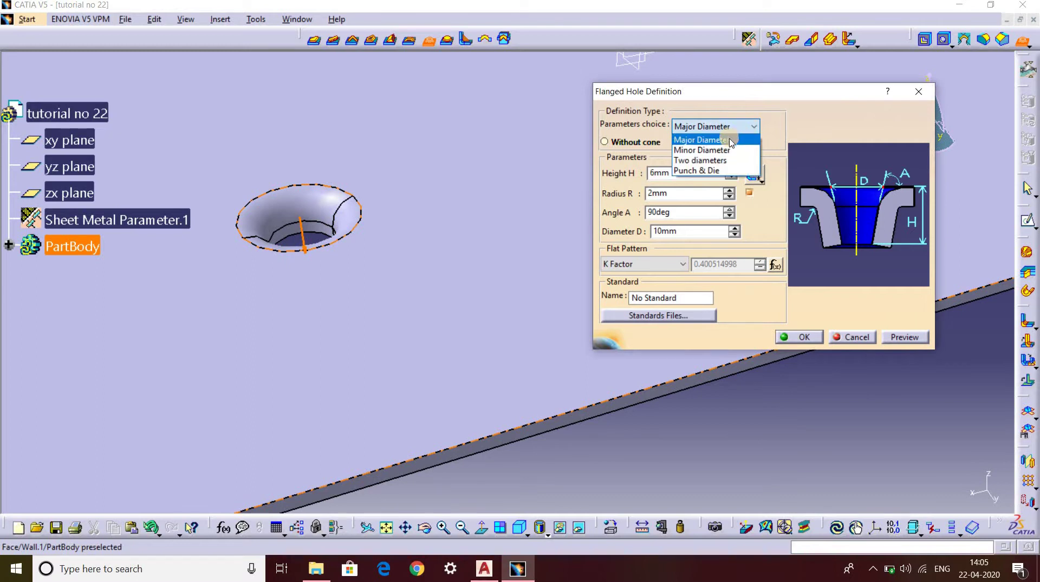
left_click(716, 150)
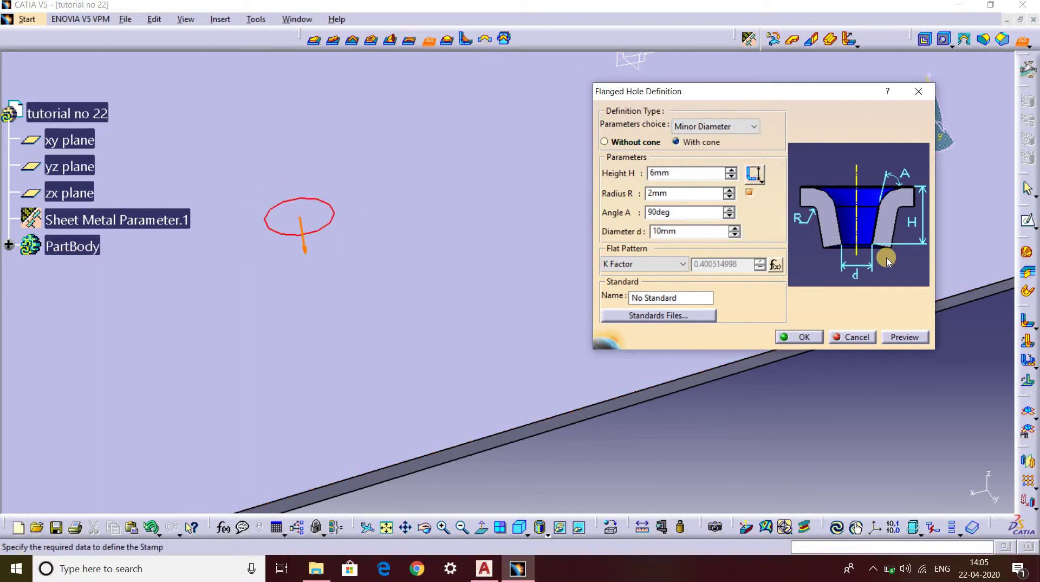
left_click(731, 126)
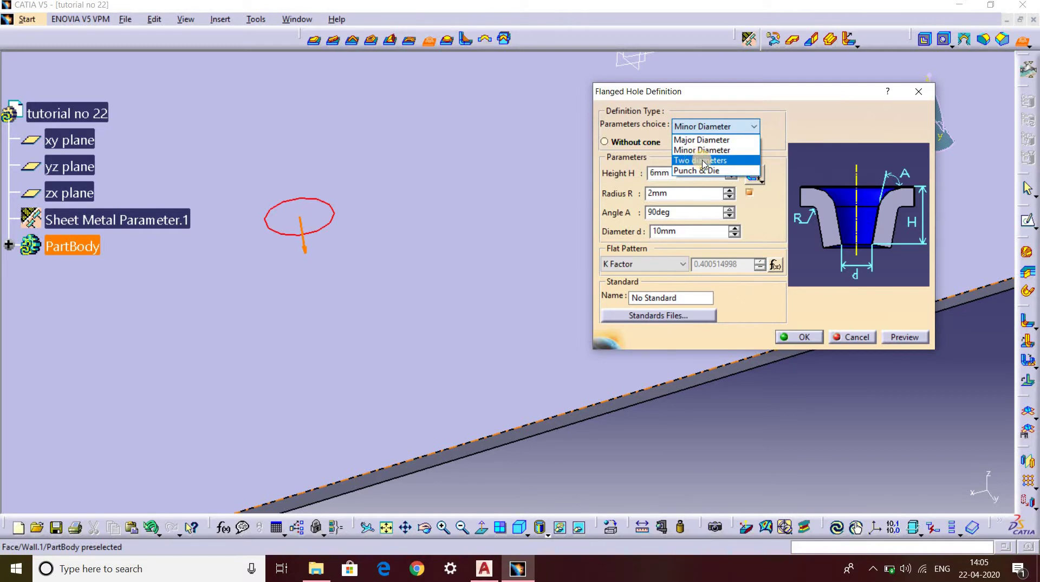
left_click(703, 162)
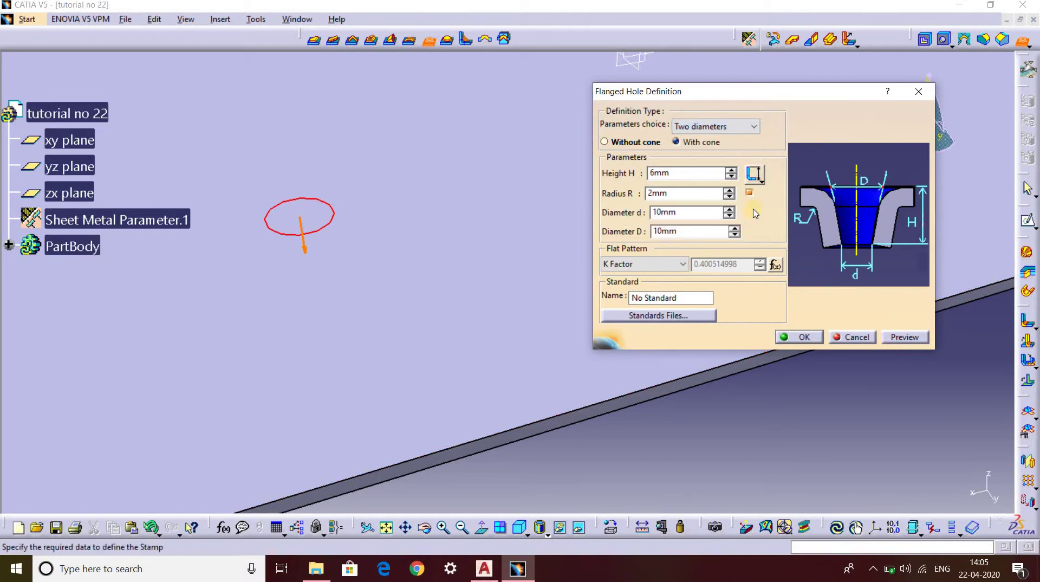
left_click(753, 126)
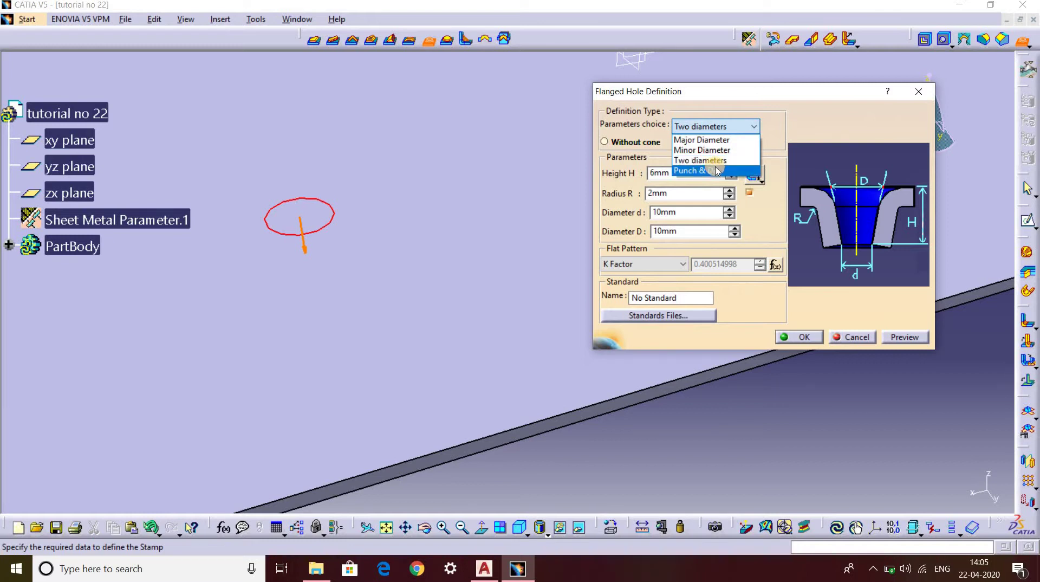
left_click(715, 172)
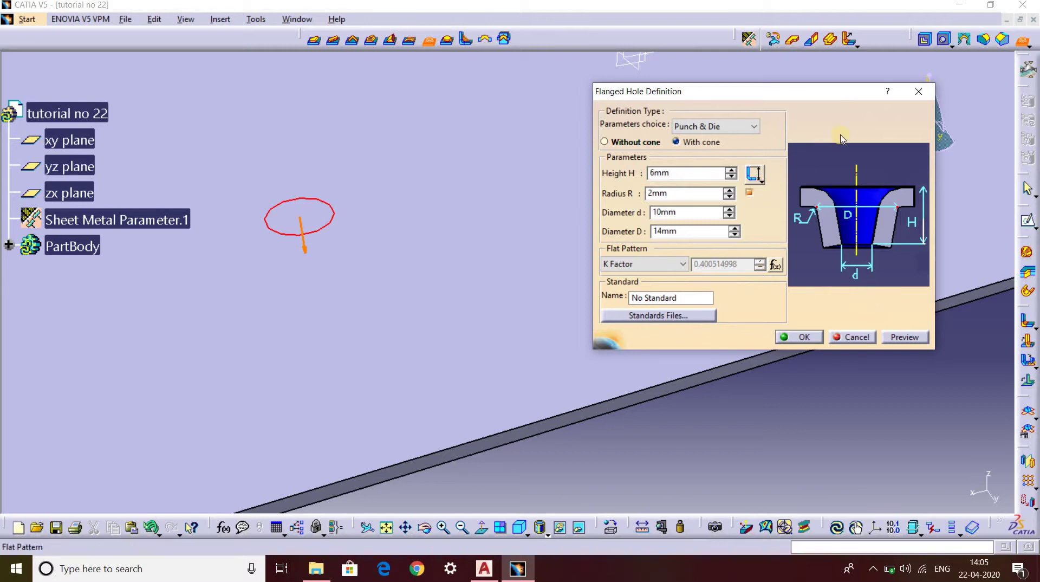
left_click(701, 127)
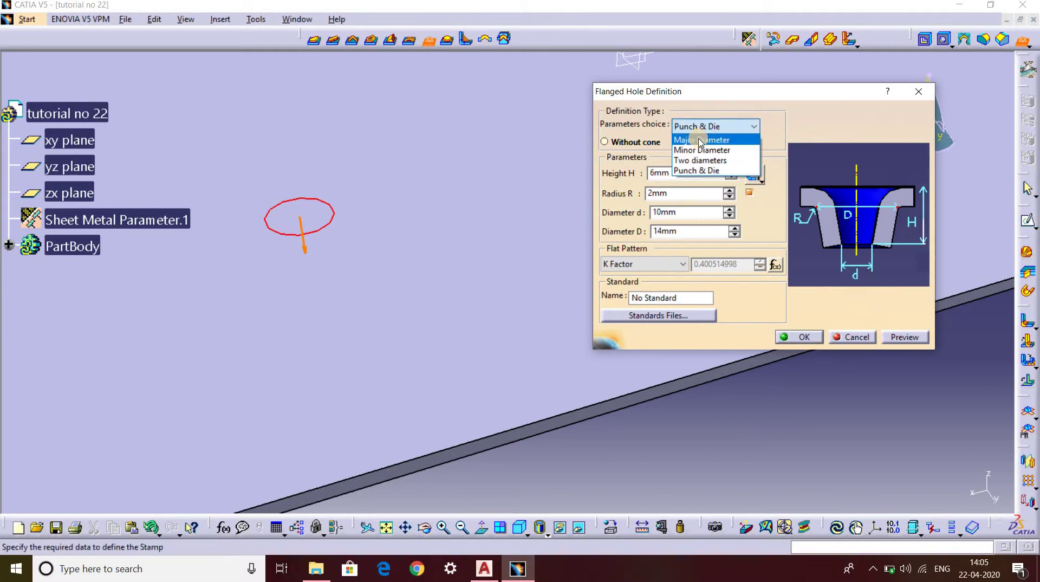
left_click(697, 139)
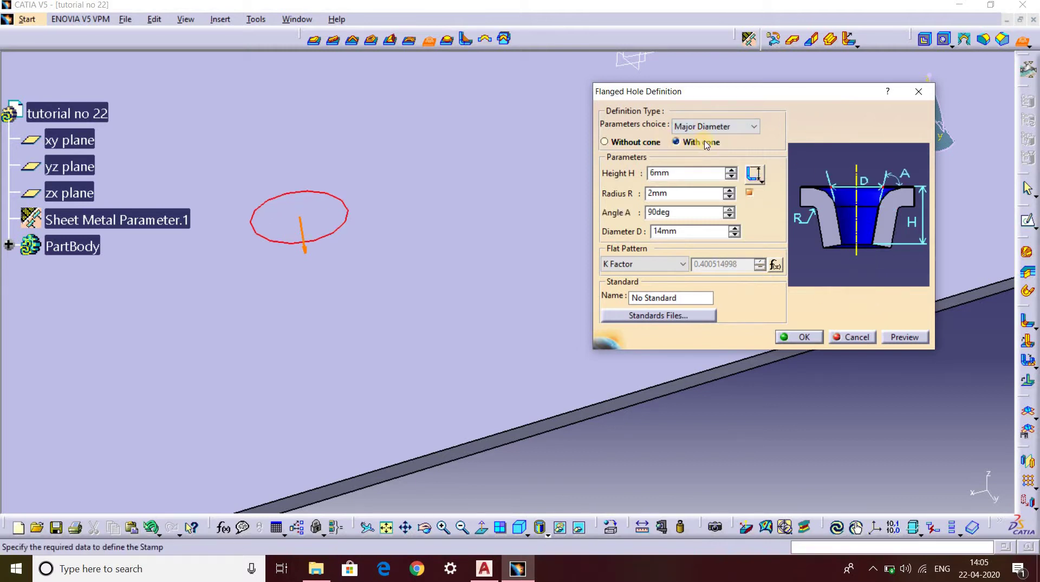
Preview the Major Diameter flanged hole without a cone
left_click(654, 142)
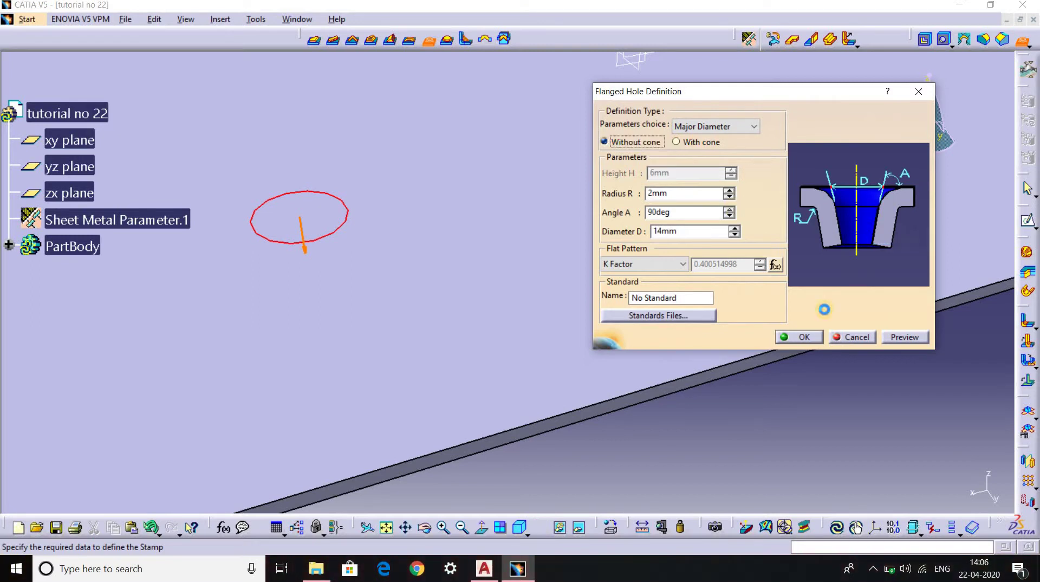
left_click(908, 337)
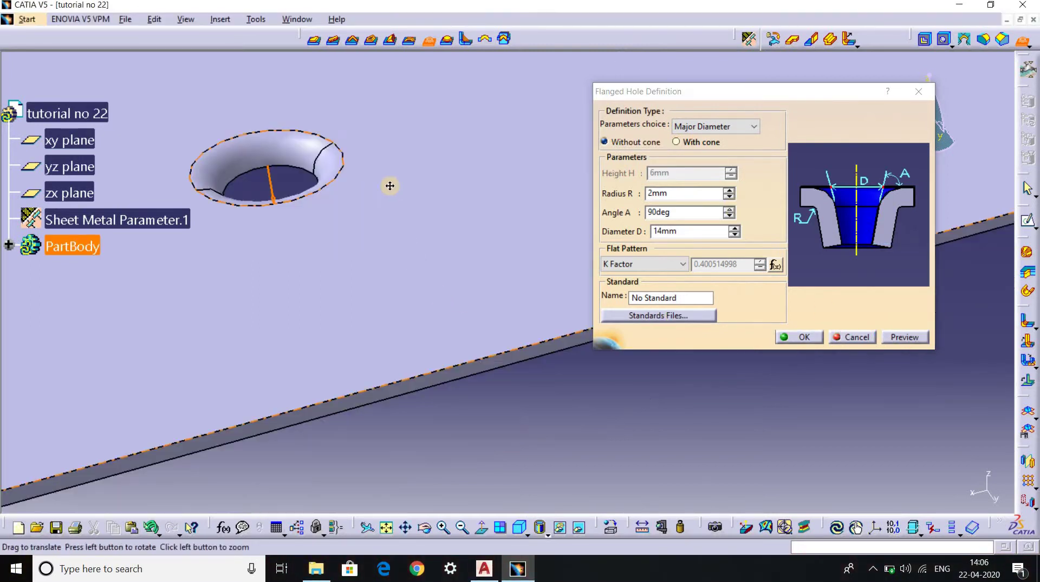
mouse_move(363, 177)
middle_mouse_down()
mouse_move(496, 326)
mouse_move(540, 194)
middle_mouse_up()
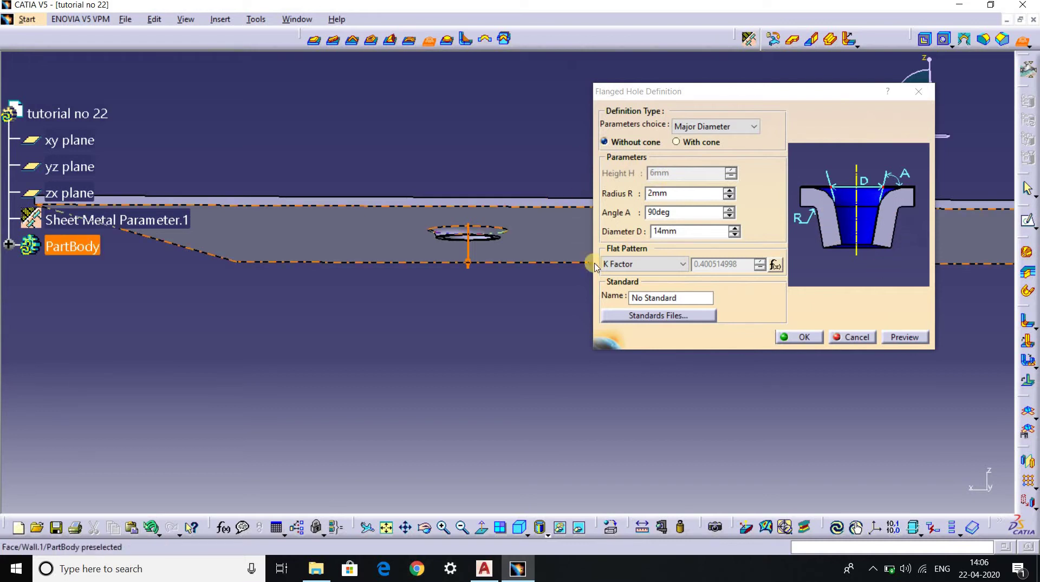
Switch back to With cone and preview the 6 mm high hole from above
left_click(692, 143)
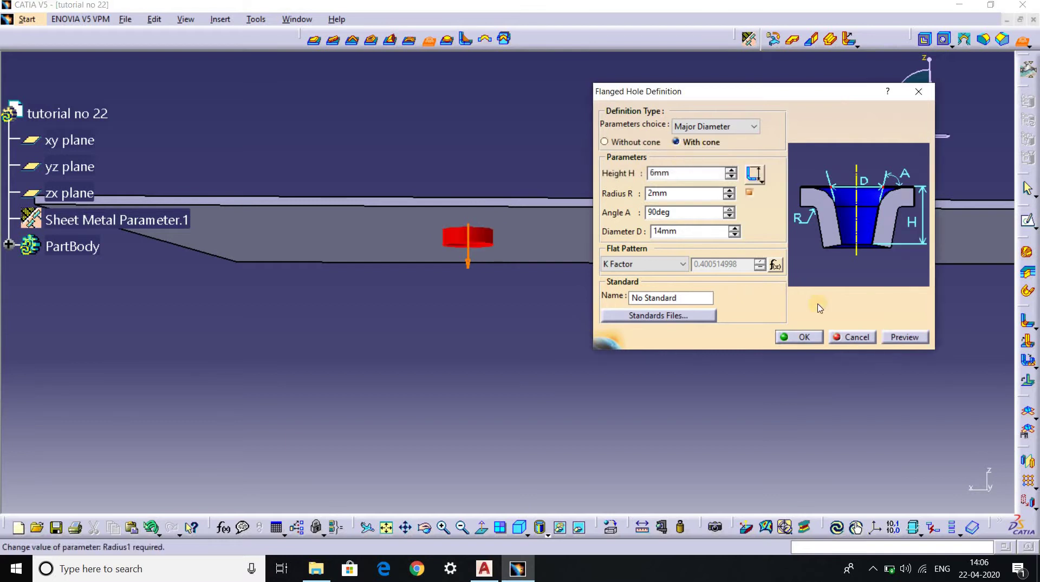
left_click(908, 337)
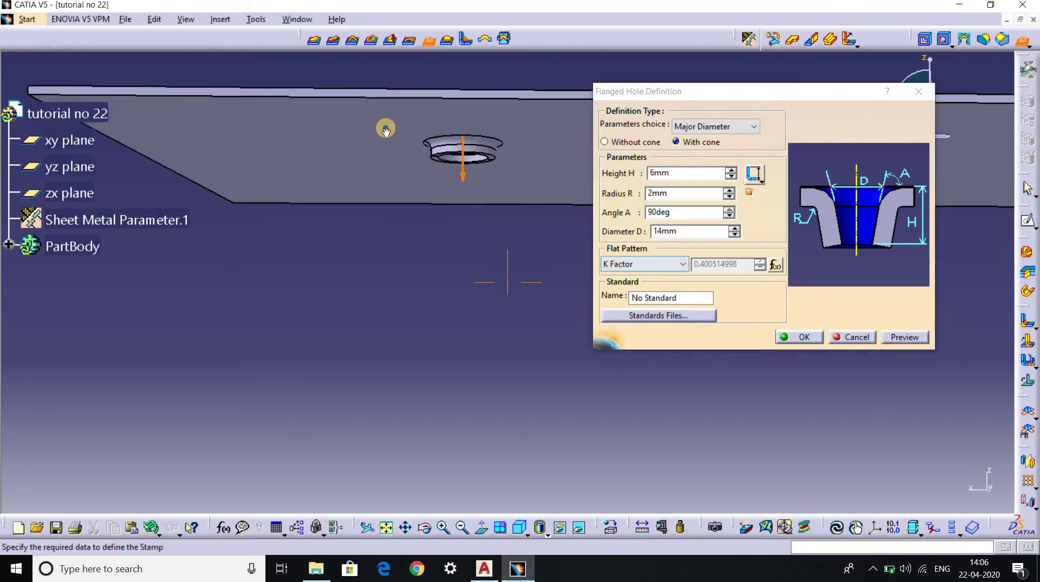
mouse_move(383, 128)
middle_mouse_down()
mouse_move(455, 314)
mouse_move(557, 139)
middle_mouse_up()
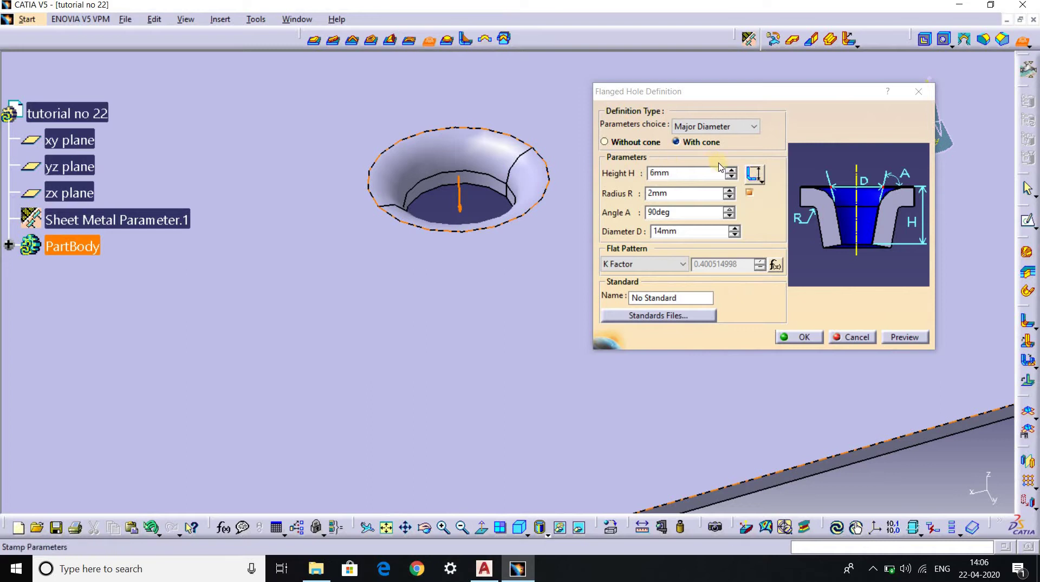
Raise Height H to 10 mm and preview the deeper flange below the plate
left_click(730, 173)
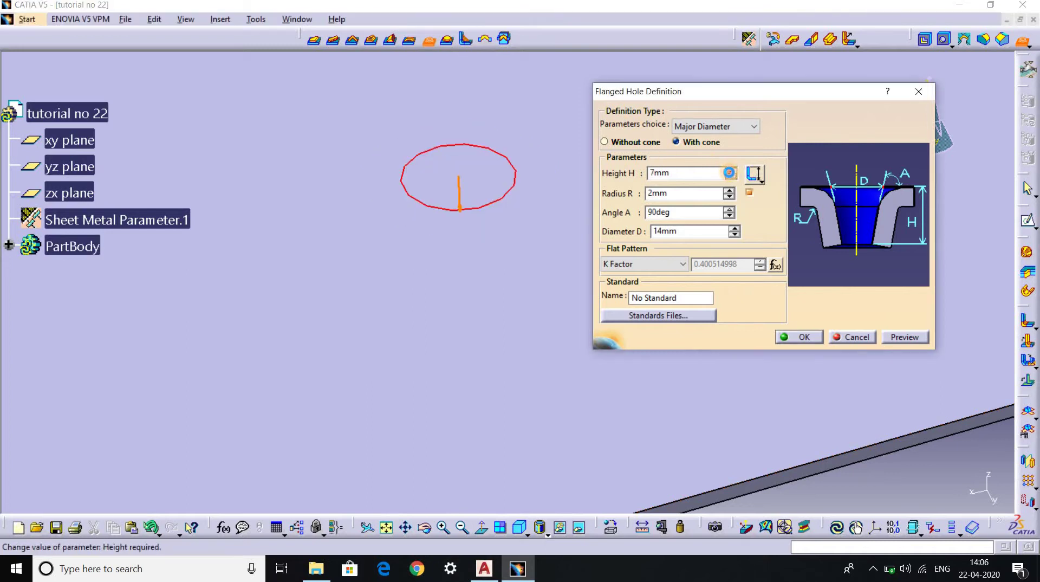
type("10")
left_click(899, 341)
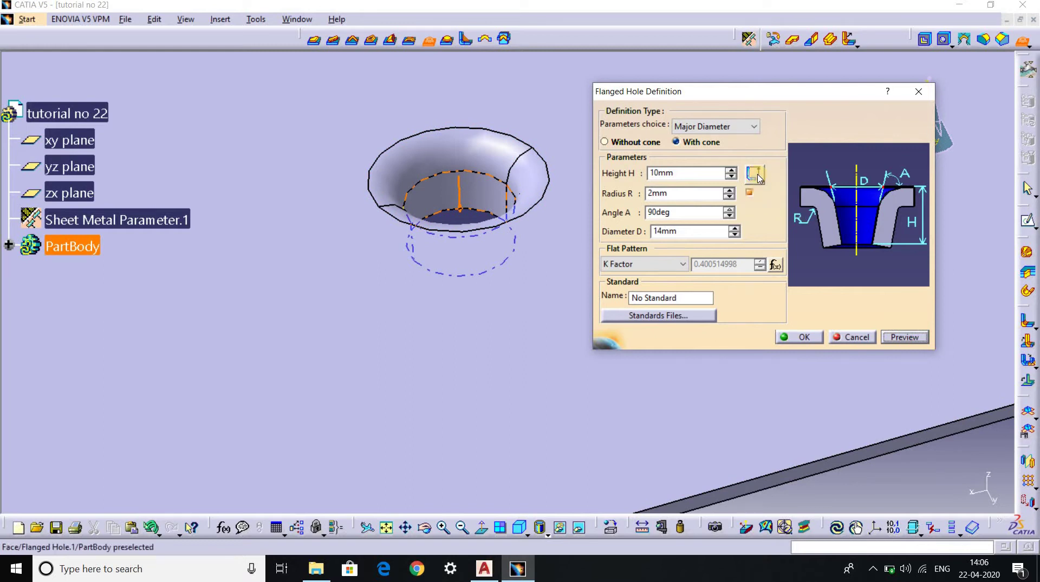
left_click(763, 185)
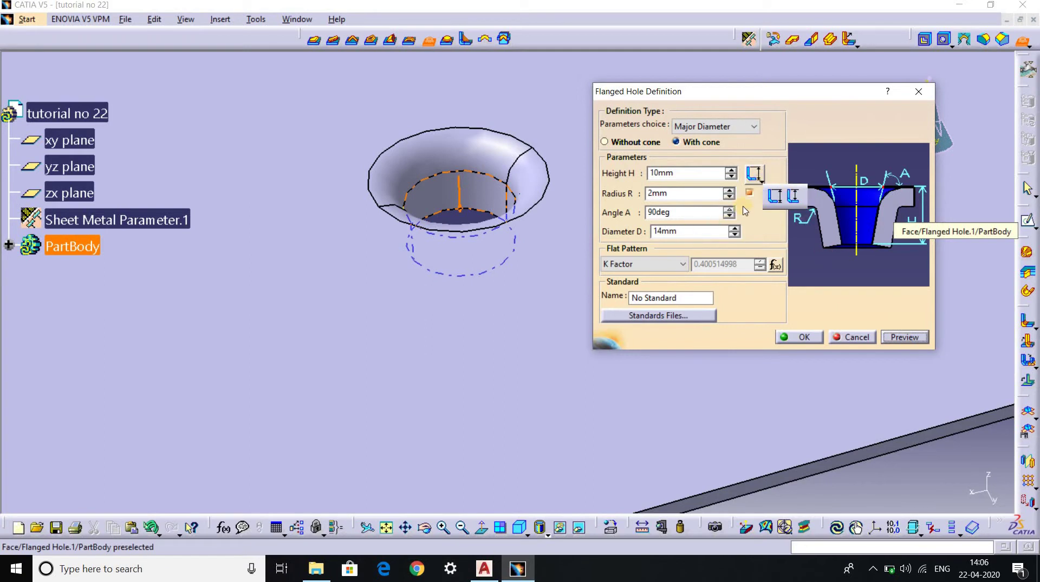
Refresh the preview and increase Diameter D to 23 mm, keeping 10 mm height
left_click(771, 201)
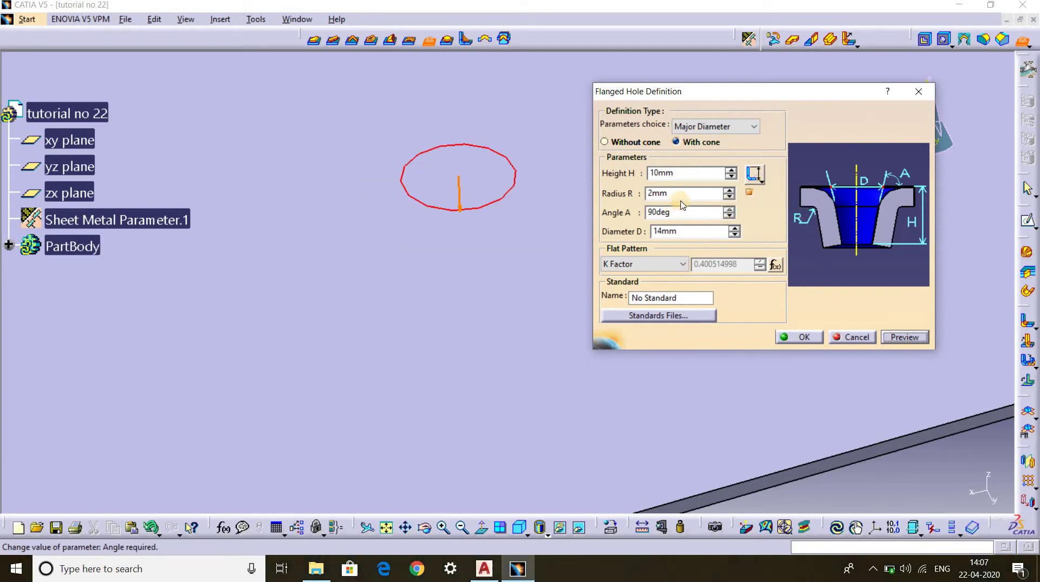
left_click(909, 336)
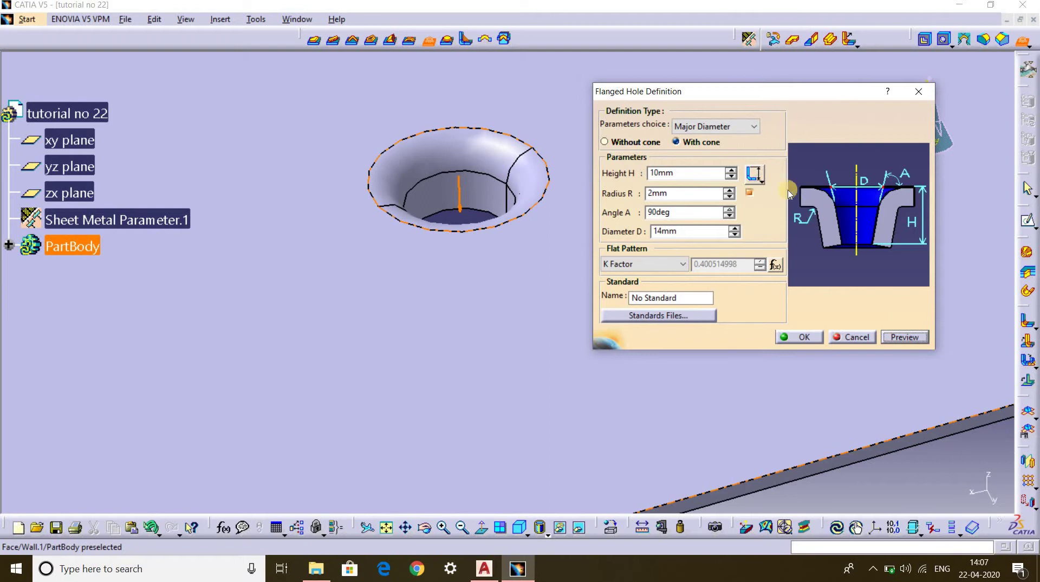
mouse_move(540, 234)
middle_mouse_down()
mouse_move(490, 223)
mouse_move(463, 102)
middle_mouse_up()
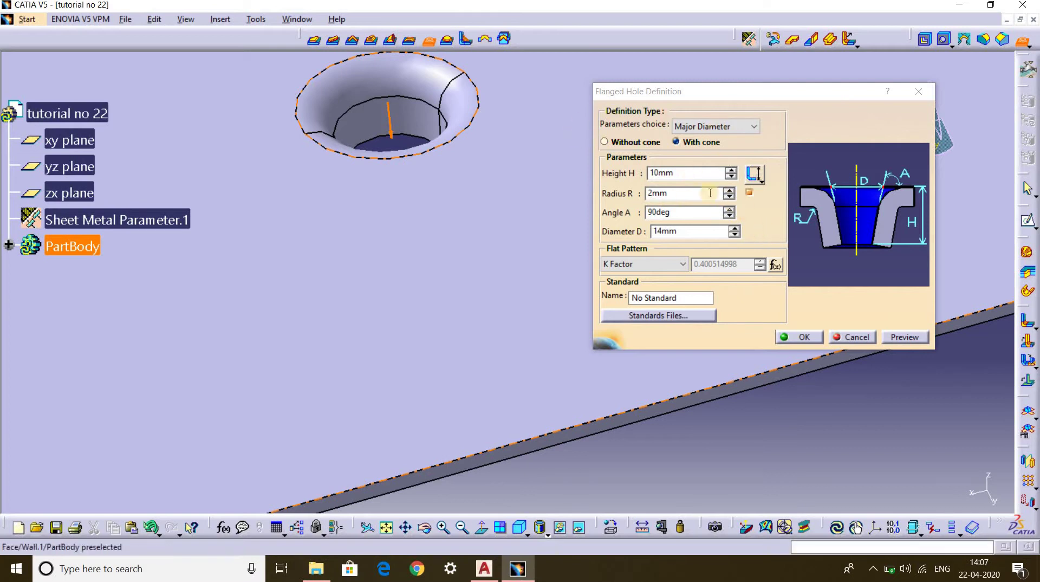
left_click(734, 227)
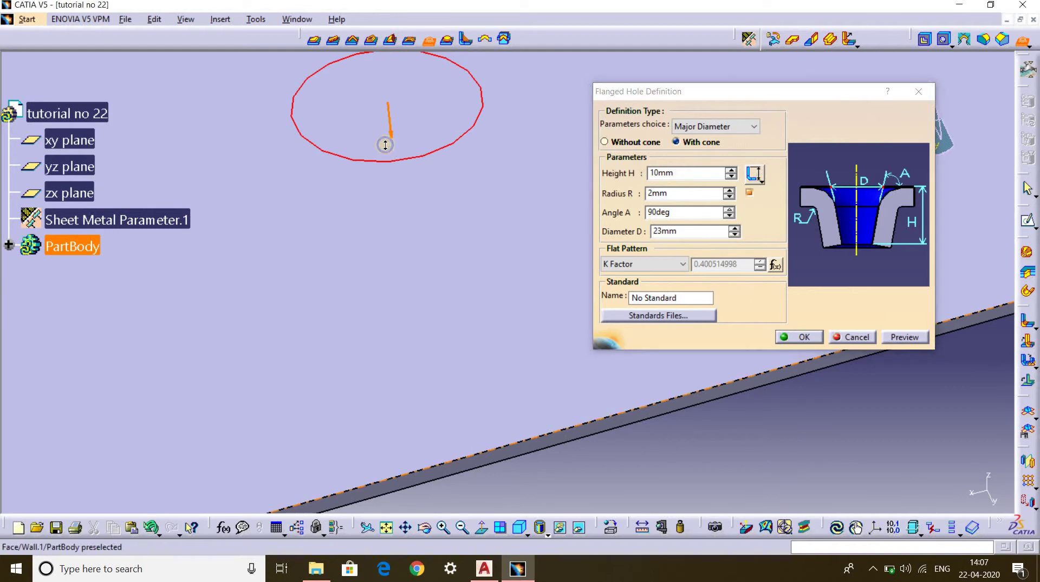
middle_click_drag(386, 145, 385, 173)
Confirm the flanged hole, then reopen Flanged Hole.1 from PartBody showing Diameter D 30 mm
left_click(601, 237)
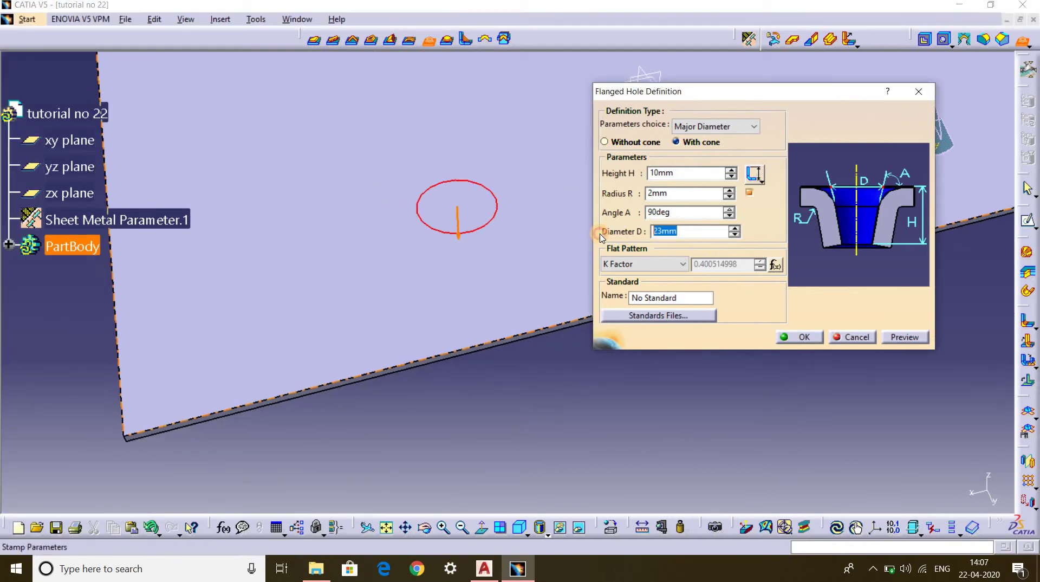
left_click(694, 232)
type("30")
key("Return")
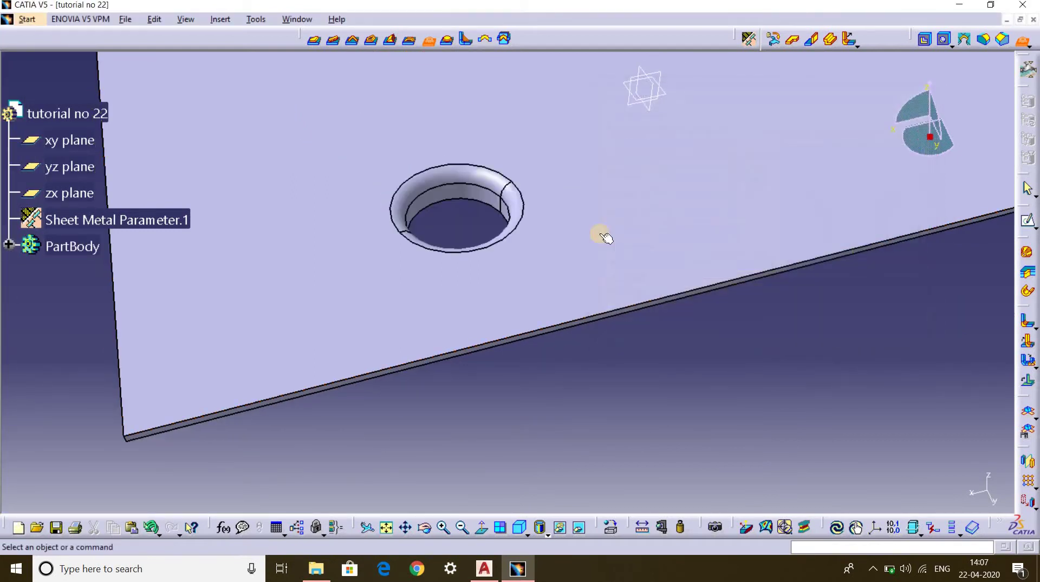
mouse_move(560, 336)
middle_mouse_down()
mouse_move(523, 190)
mouse_move(539, 255)
mouse_move(130, 218)
middle_mouse_up()
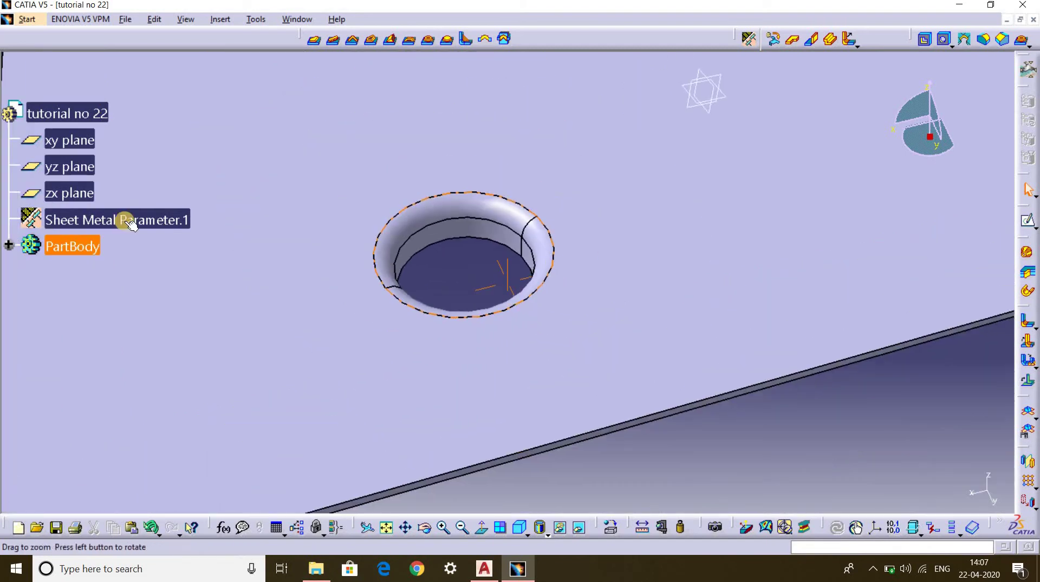
left_click(9, 245)
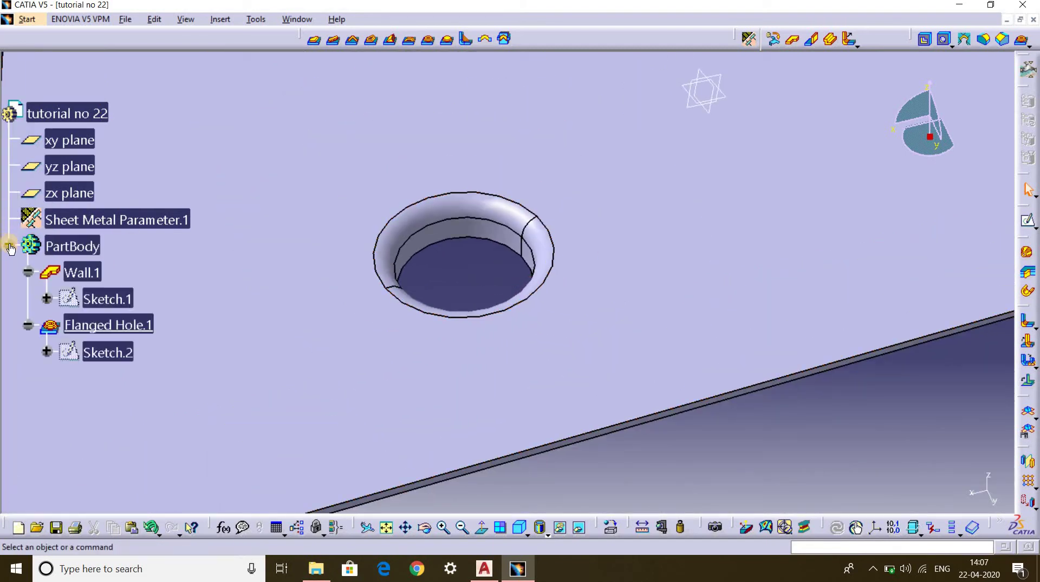
double_click(108, 325)
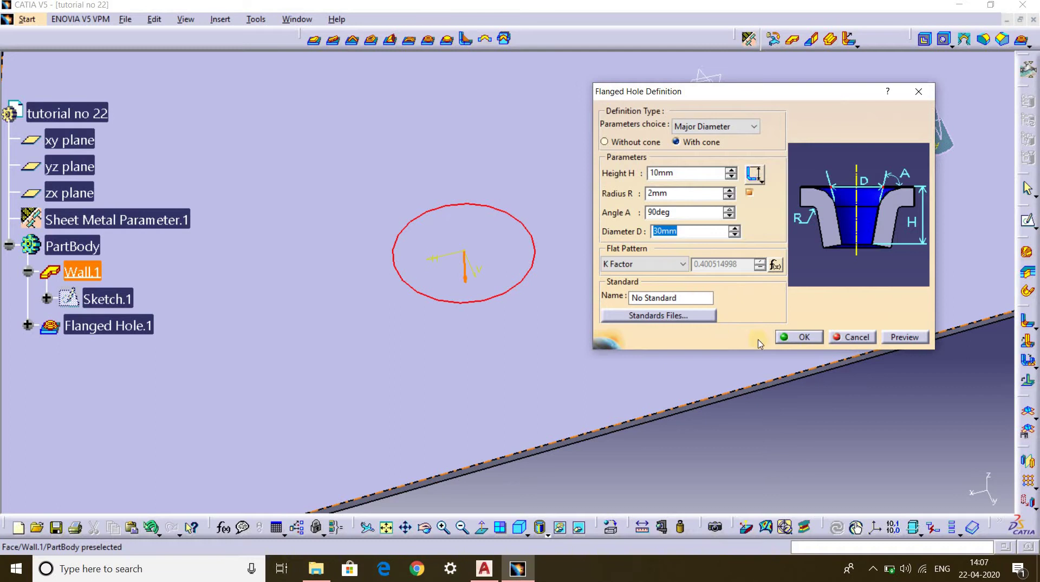
Preview a larger Radius R, then set Radius R to 1 mm and preview again
left_click(902, 335)
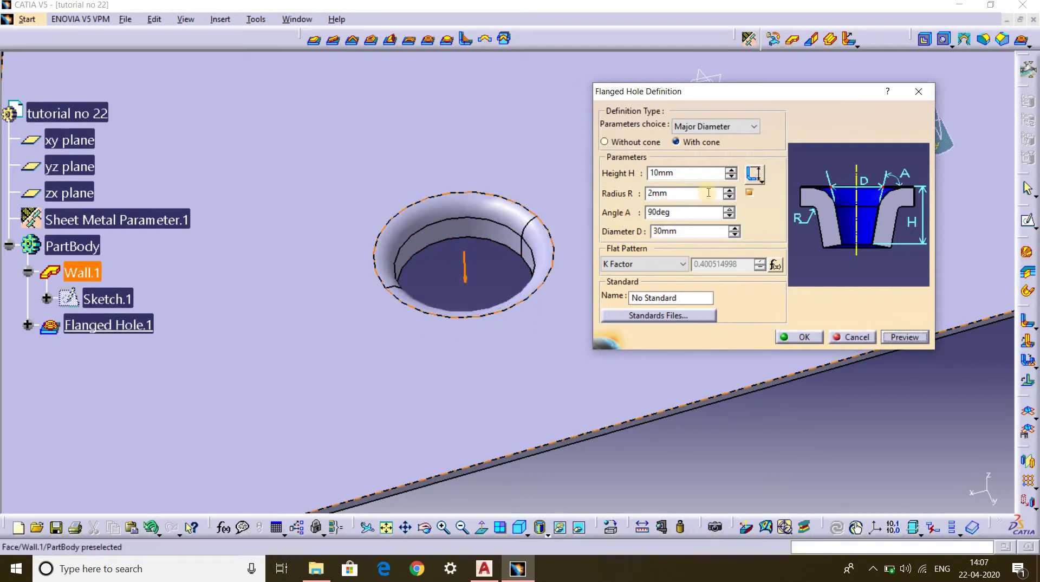
left_click(728, 190)
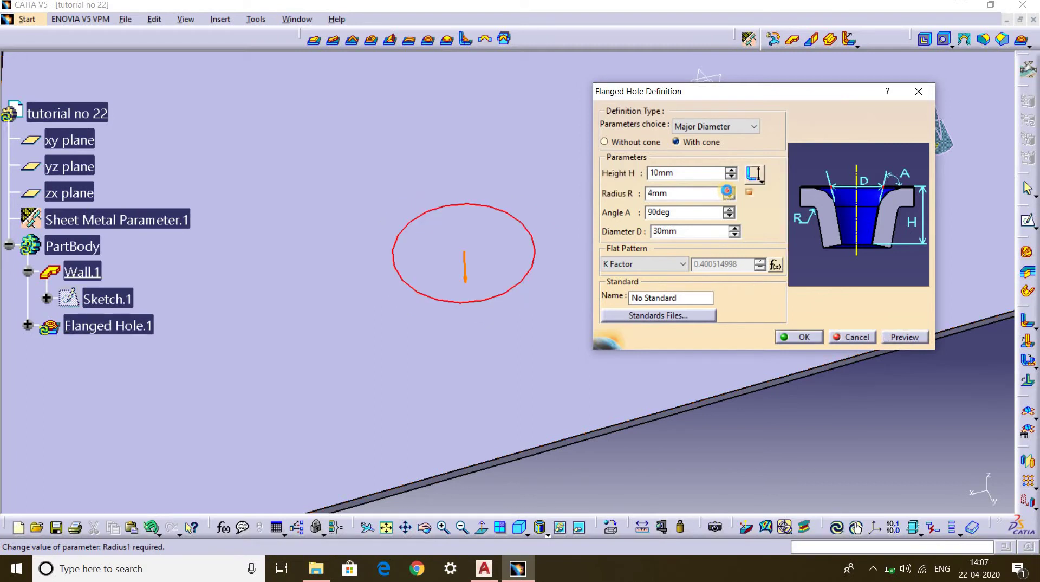
left_click(904, 337)
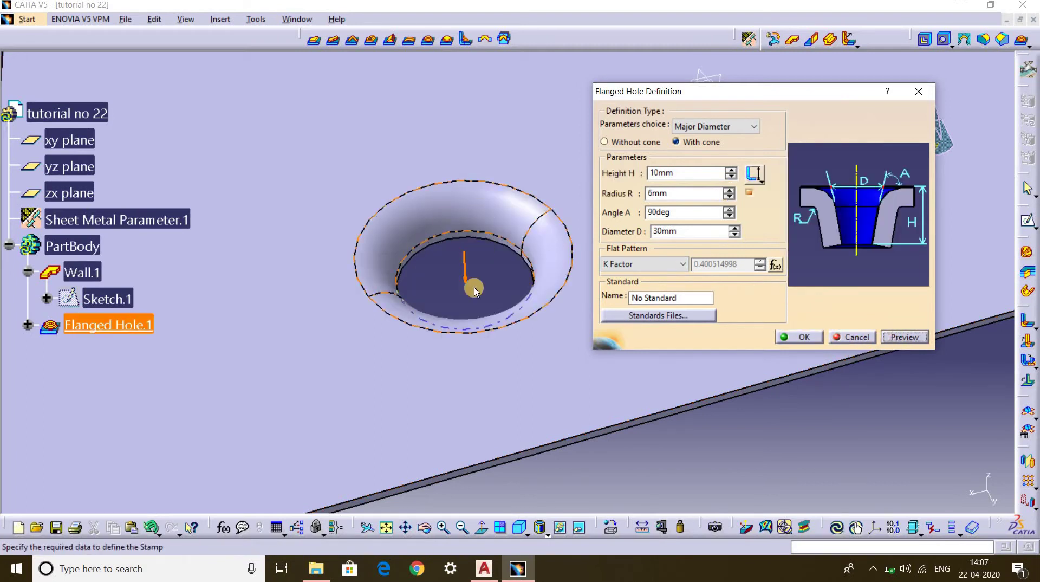
mouse_move(462, 208)
middle_mouse_down()
mouse_move(345, 114)
mouse_move(409, 138)
middle_mouse_up()
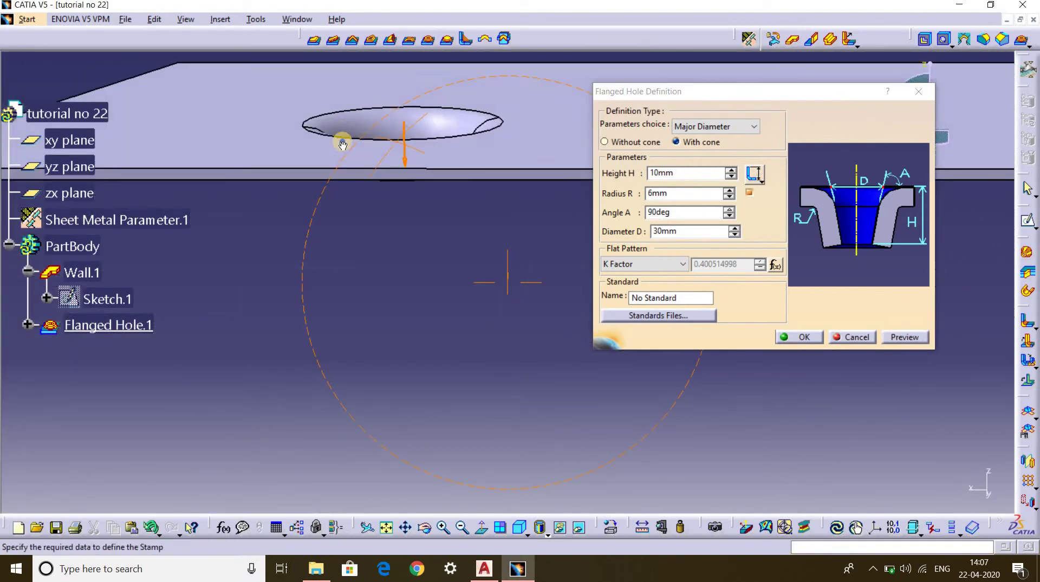
double_click(662, 193)
type("1")
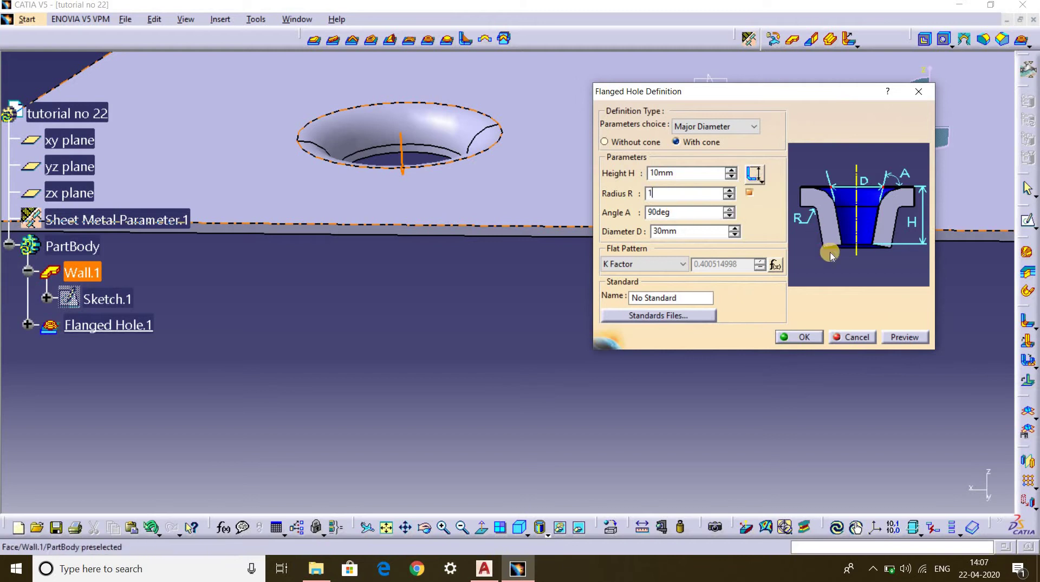
left_click(903, 340)
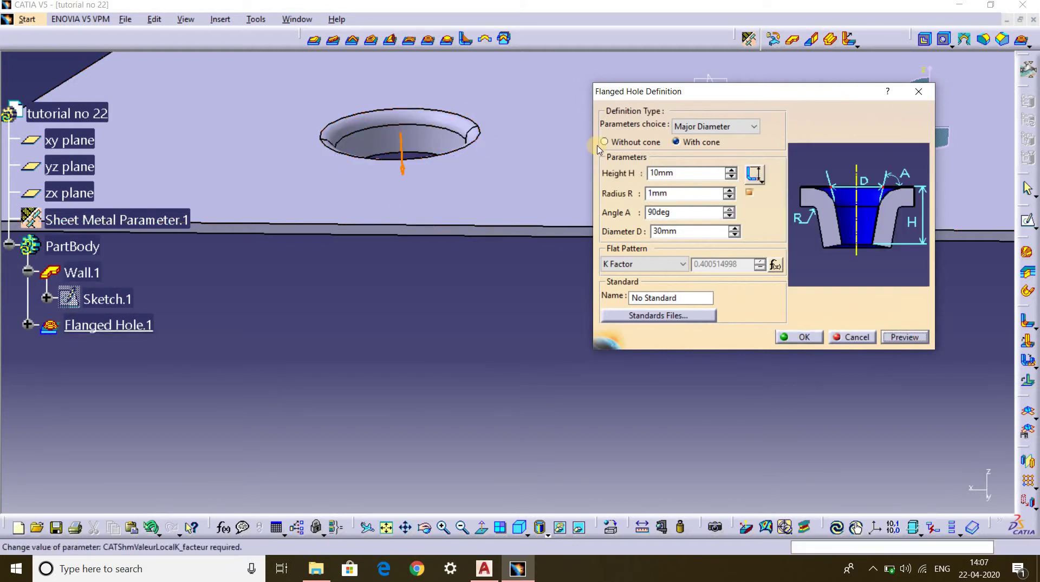
Set Radius R to 10 mm and dismiss the exceeding-maximum-radius error on preview
double_click(675, 212)
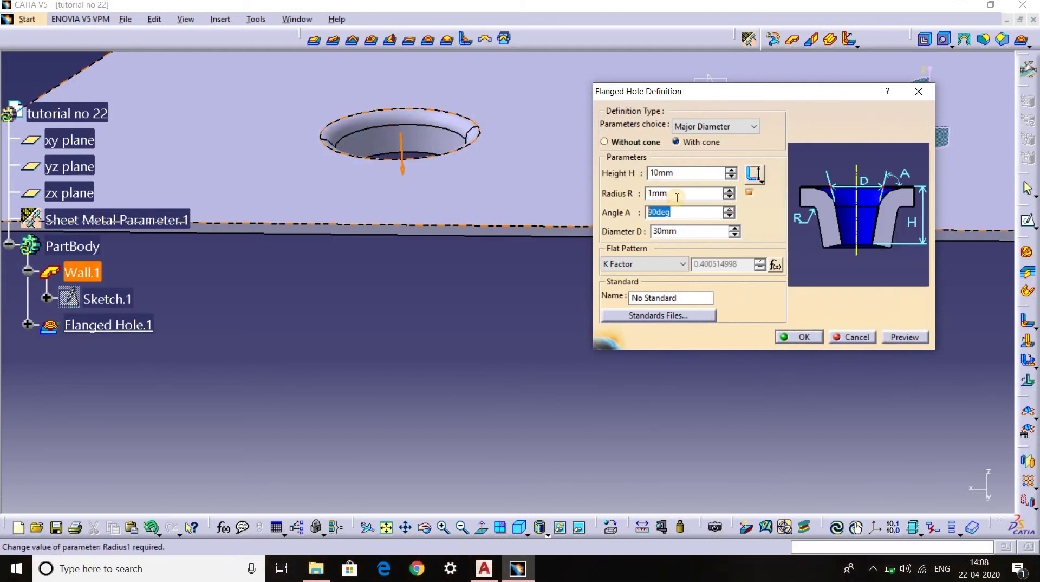
double_click(680, 193)
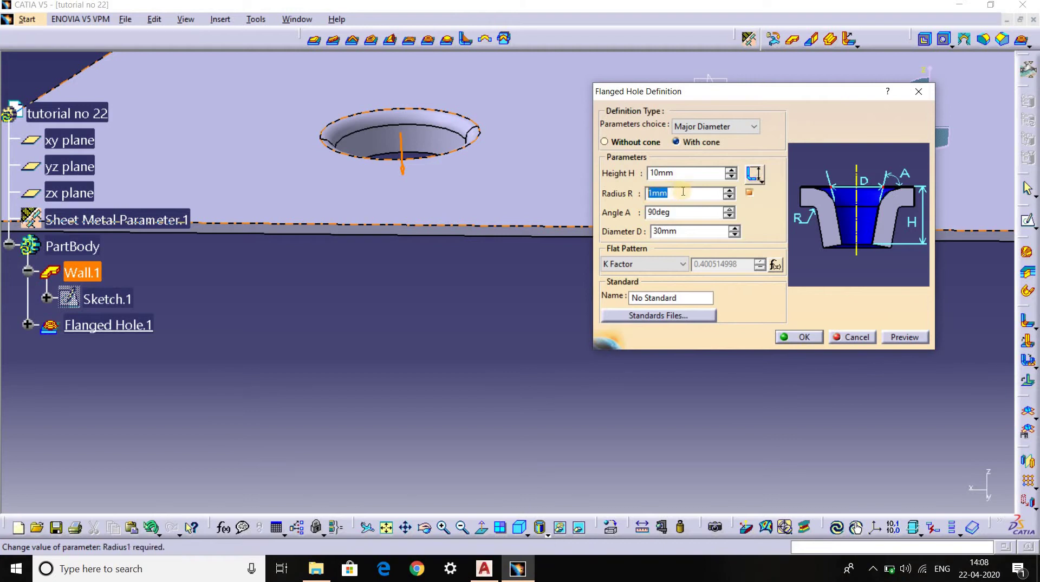
type("10")
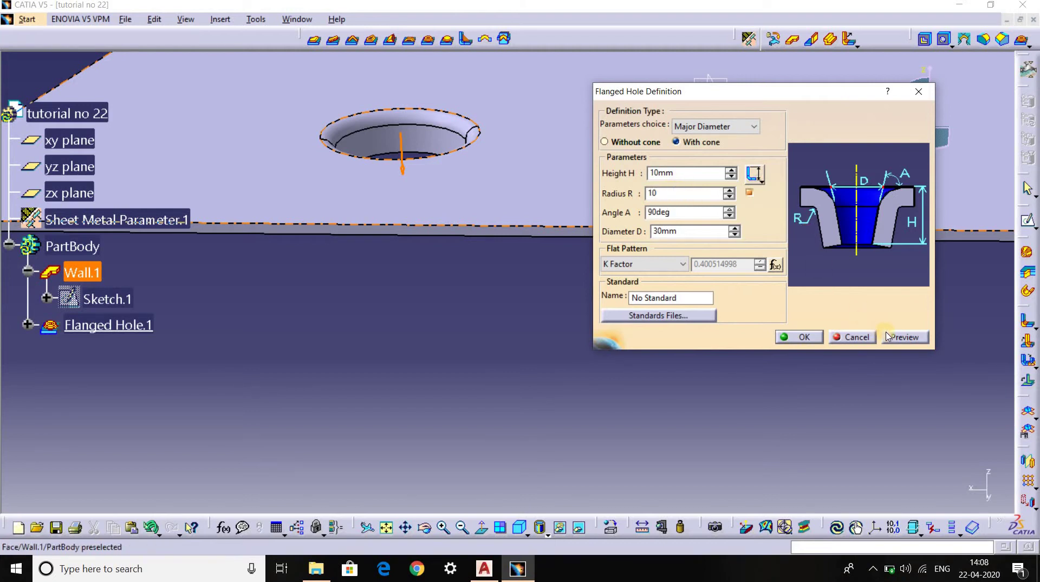
left_click(888, 337)
left_click(630, 318)
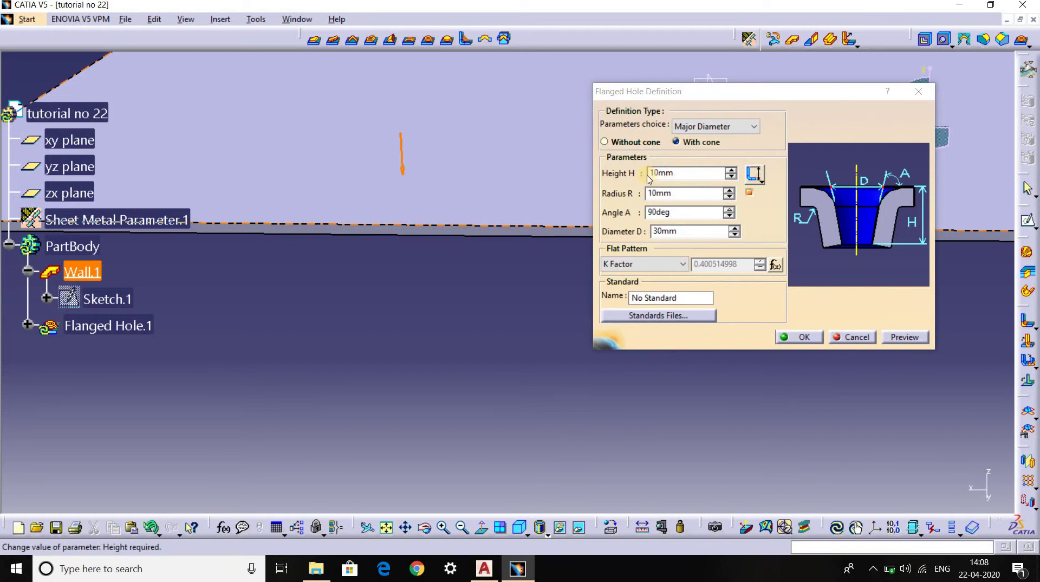
Raise Height H to 18mm and preview the 10mm-radius flanged hole, orbiting to inspect it
left_click(731, 173)
left_click(731, 172)
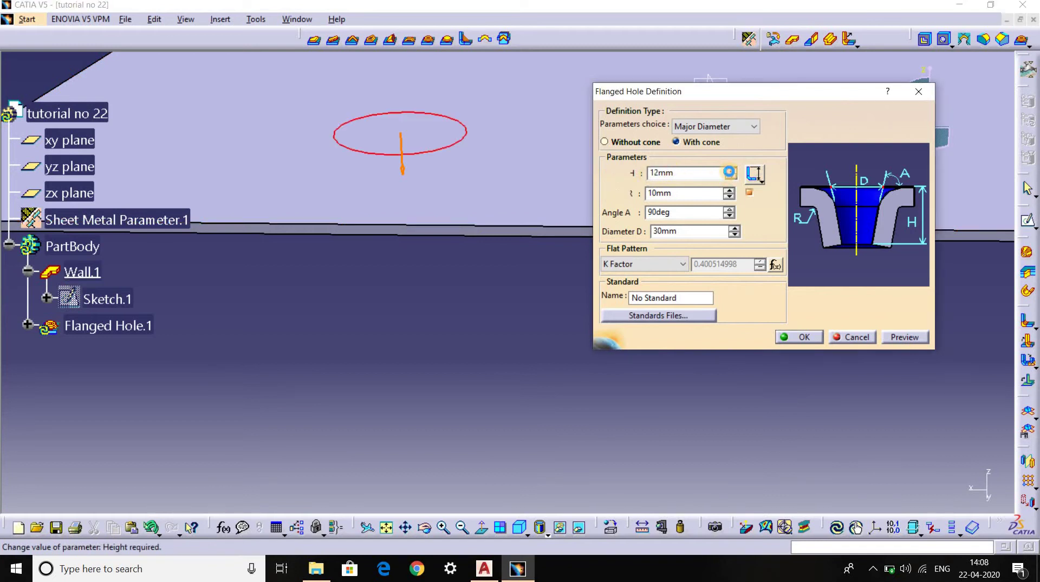
left_click(903, 336)
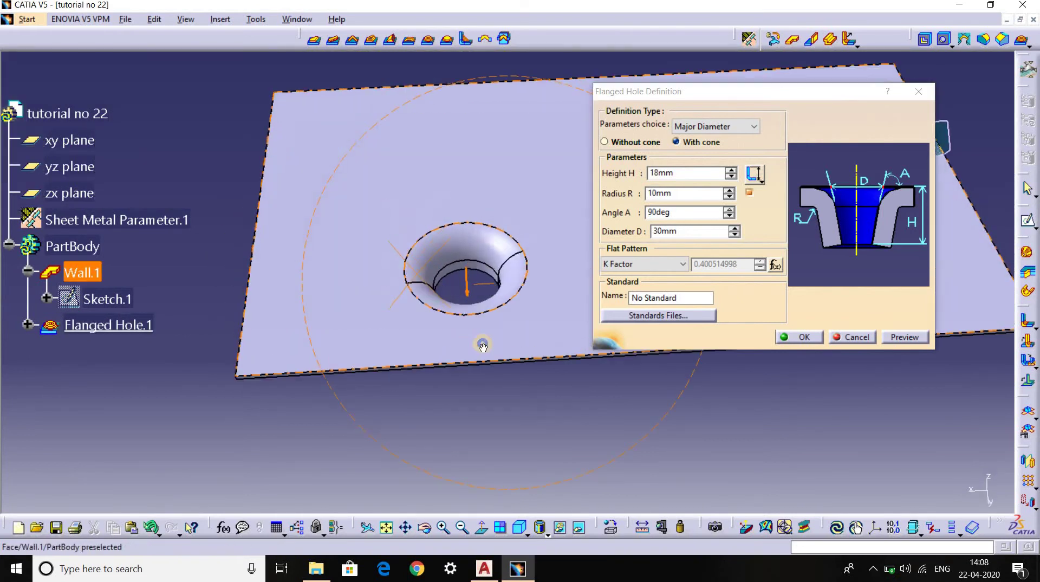
middle_click_drag(411, 218, 440, 320)
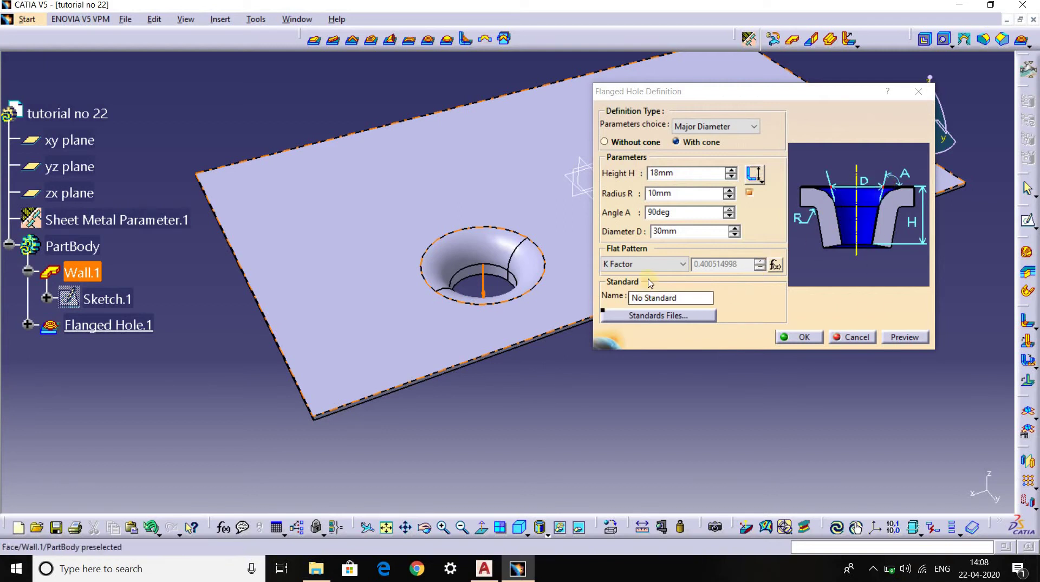
Try lowering Angle A to 66deg, then set it to 70deg, dismissing unfoldable-stamp errors
left_click(730, 215)
left_click(730, 216)
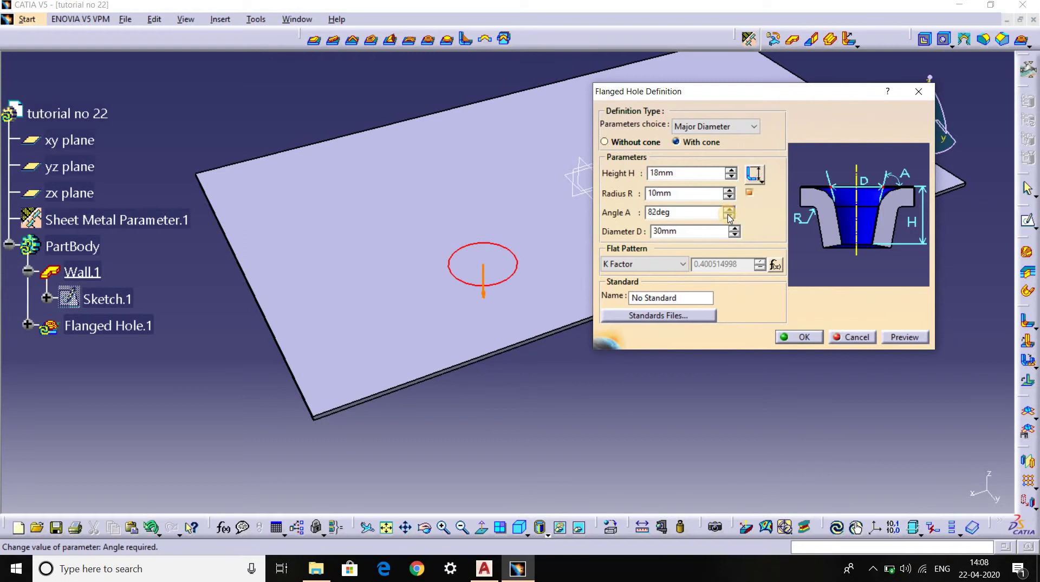
left_click(889, 334)
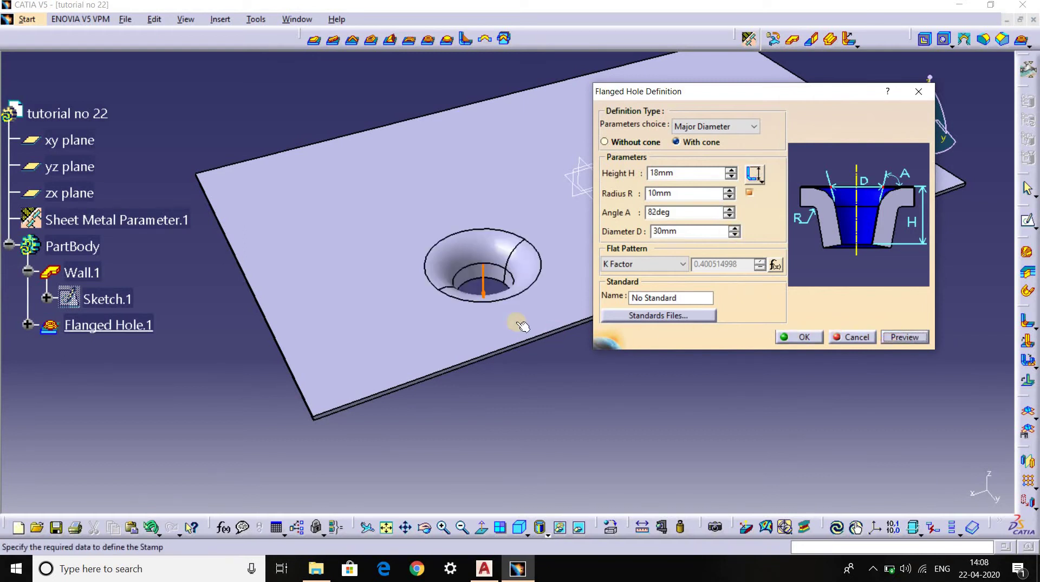
mouse_move(518, 325)
middle_mouse_down()
mouse_move(389, 216)
mouse_move(290, 80)
mouse_move(274, 102)
mouse_move(434, 211)
mouse_move(554, 255)
mouse_move(610, 289)
mouse_move(515, 269)
mouse_move(477, 181)
middle_mouse_up()
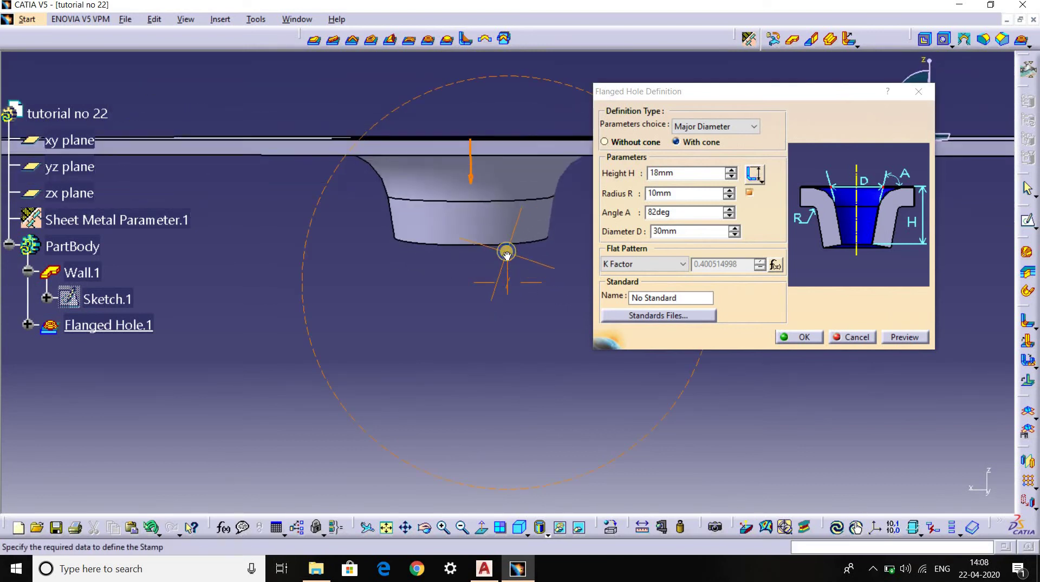
left_click(730, 216)
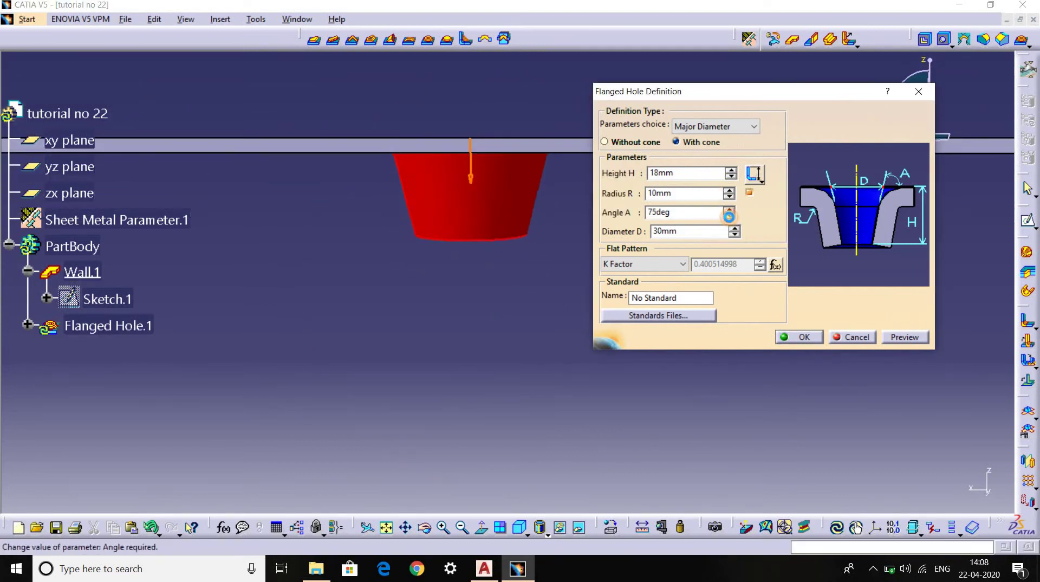
left_click(729, 216)
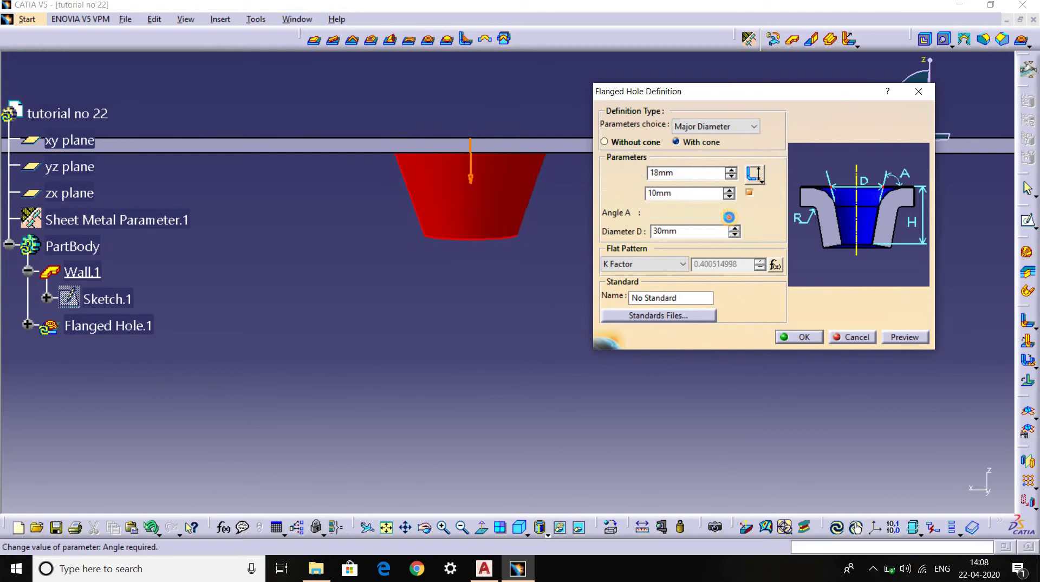
left_click(891, 339)
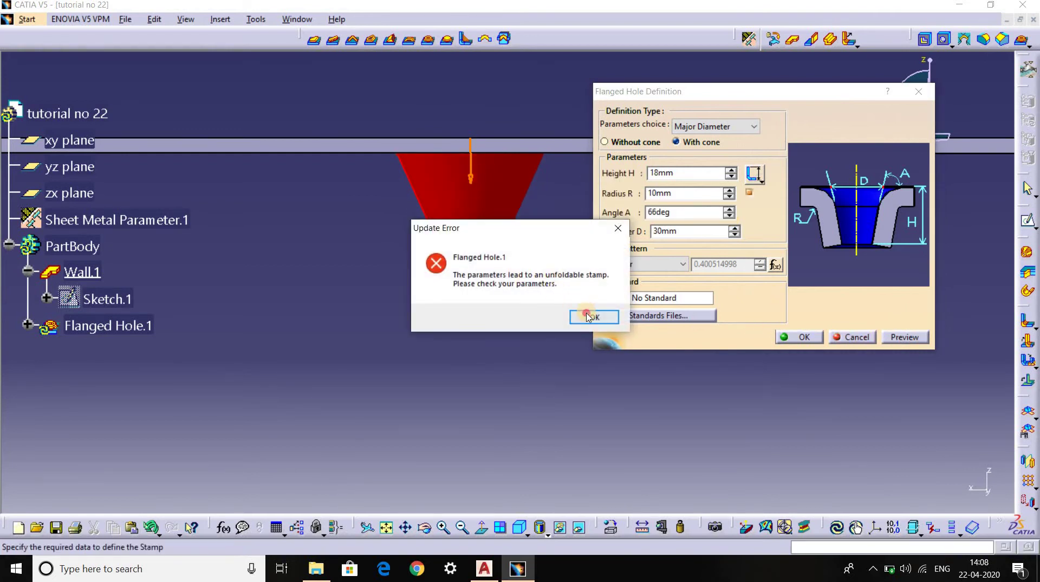
left_click(587, 316)
left_click(729, 209)
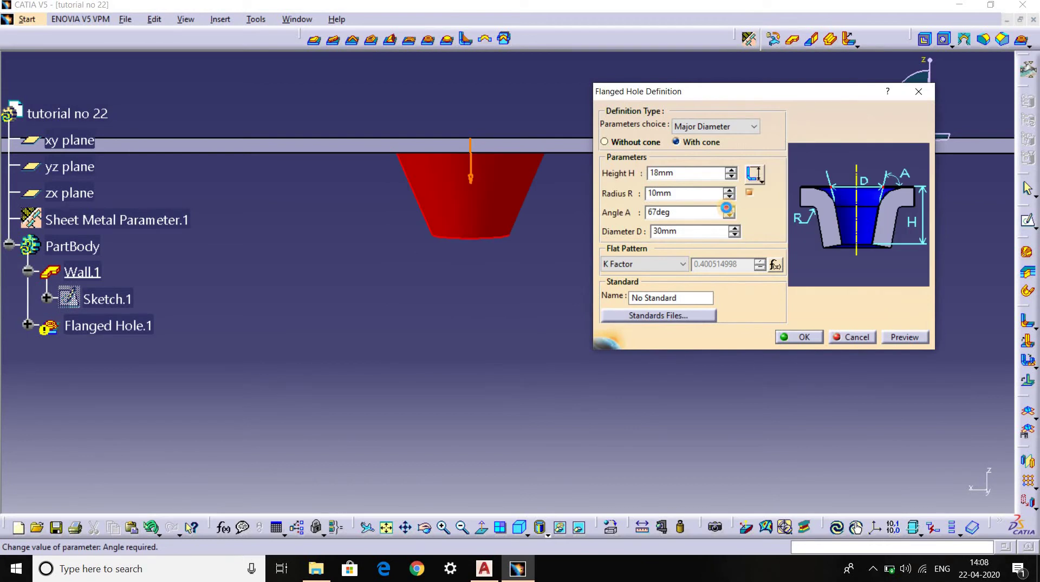
triple_click(729, 208)
left_click(905, 337)
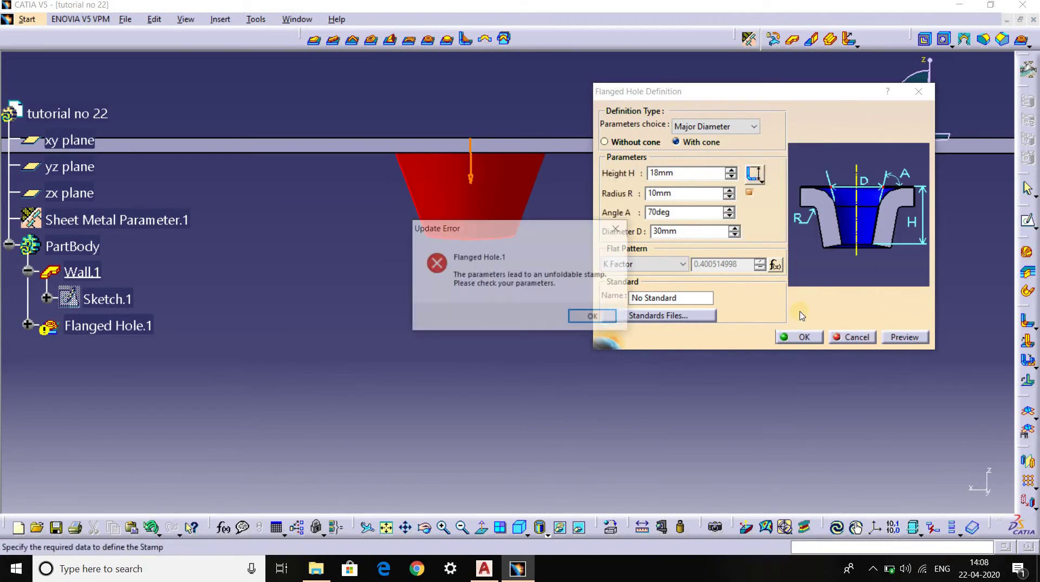
left_click(615, 316)
Adjust Radius R to 7mm and dismiss the unfoldable-stamp error
triple_click(729, 190)
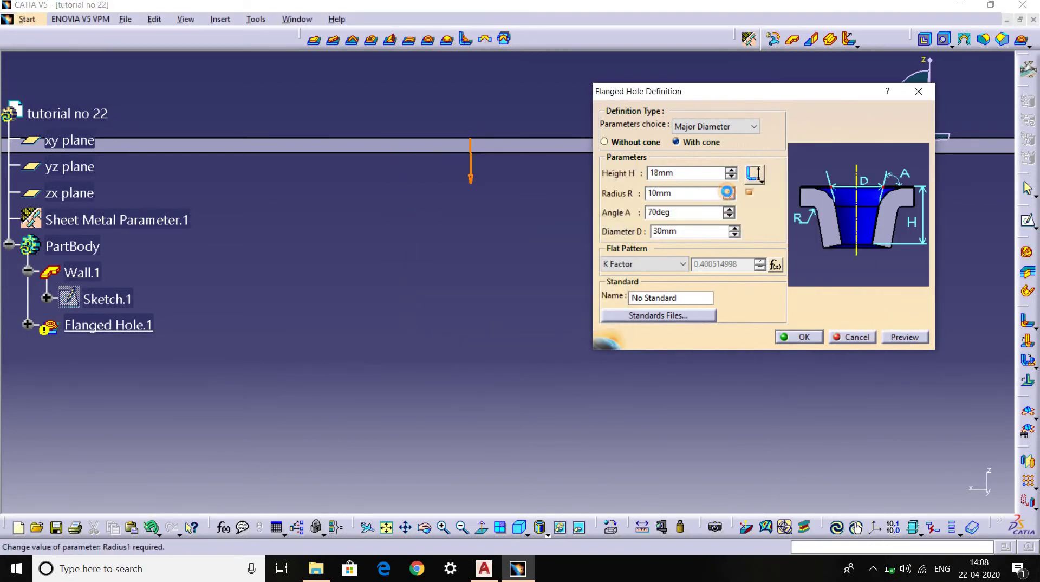
double_click(729, 191)
left_click(728, 198)
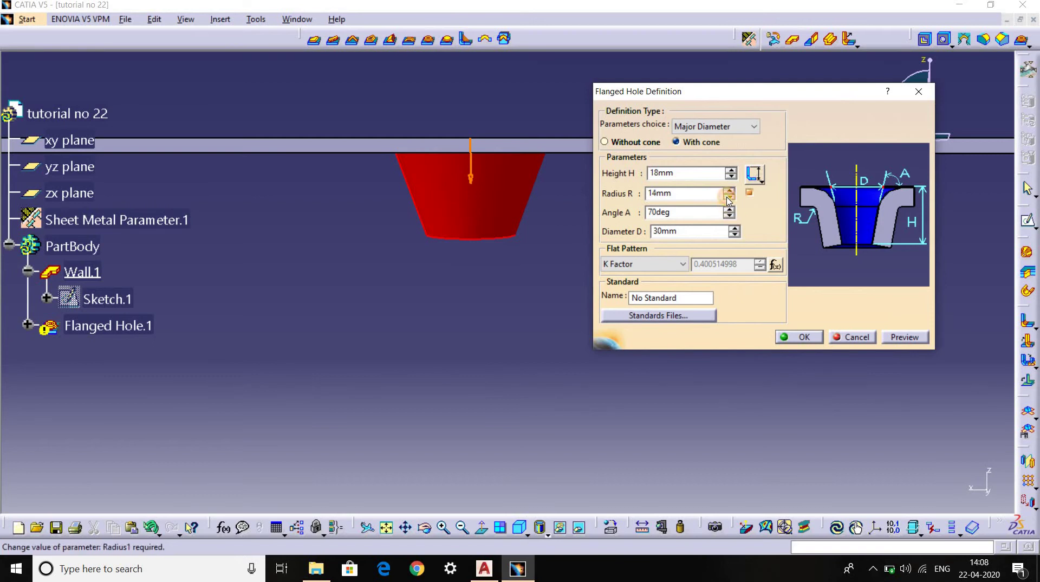
left_click(729, 197)
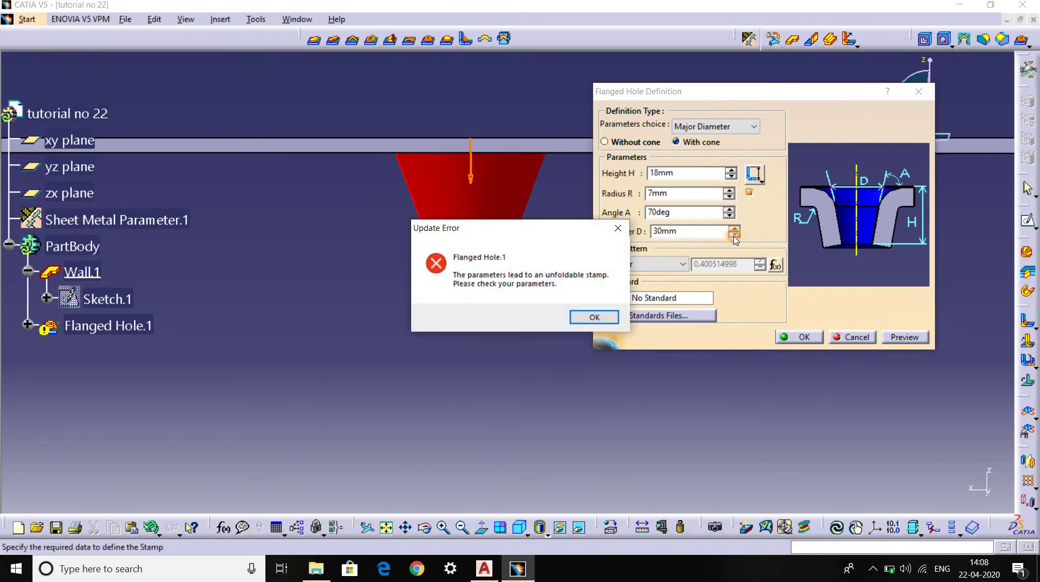
left_click(594, 319)
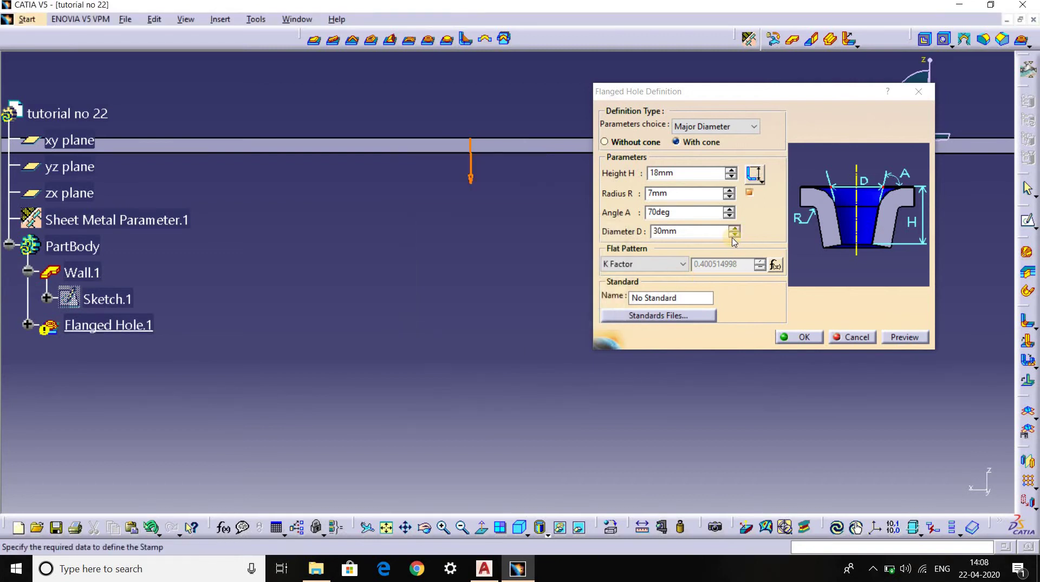
Widen Diameter D to 50mm and preview the flanged hole successfully
left_click(734, 235)
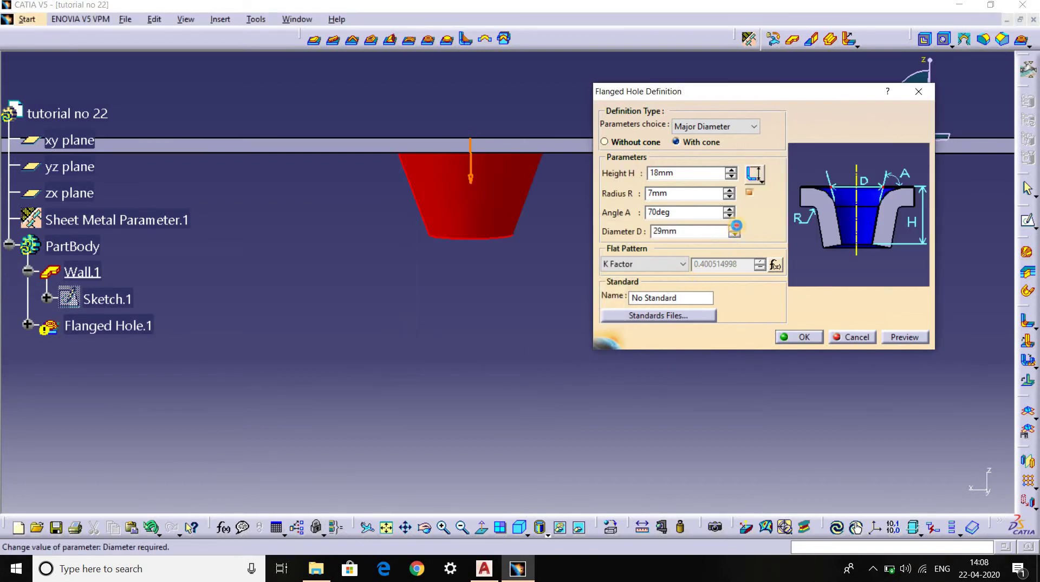
left_click(735, 228)
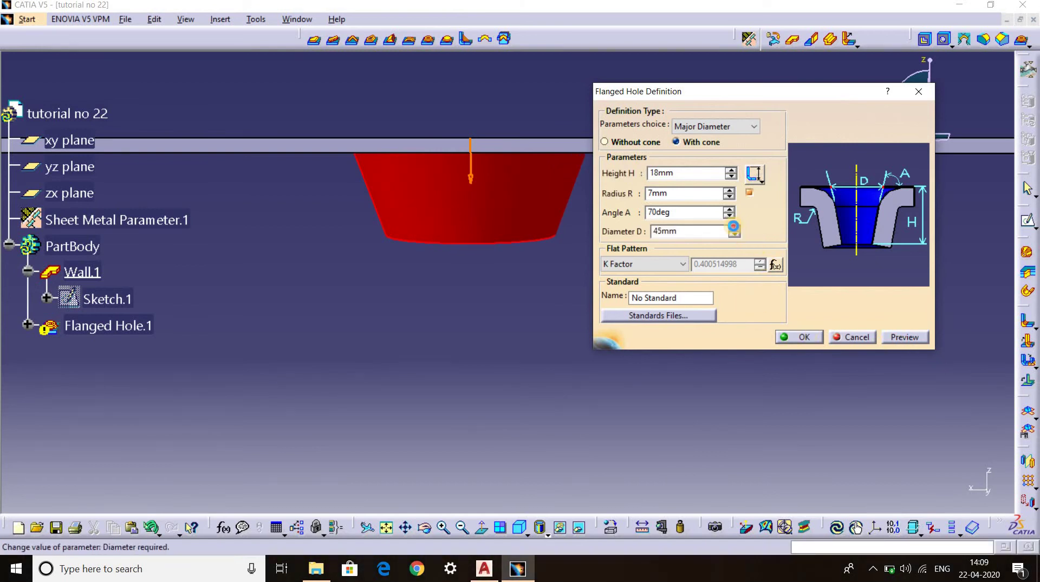
left_click(733, 228)
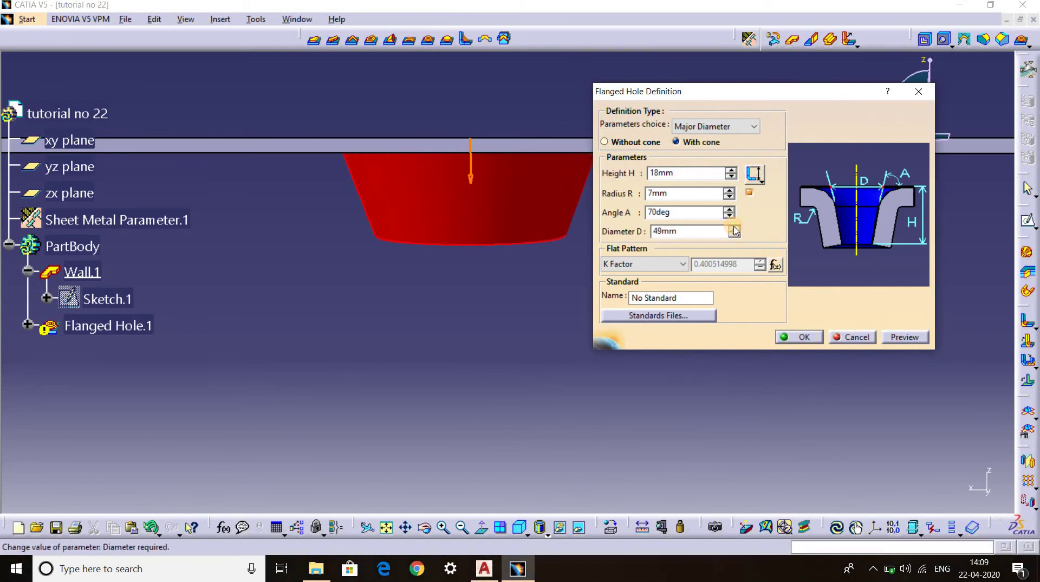
left_click(904, 337)
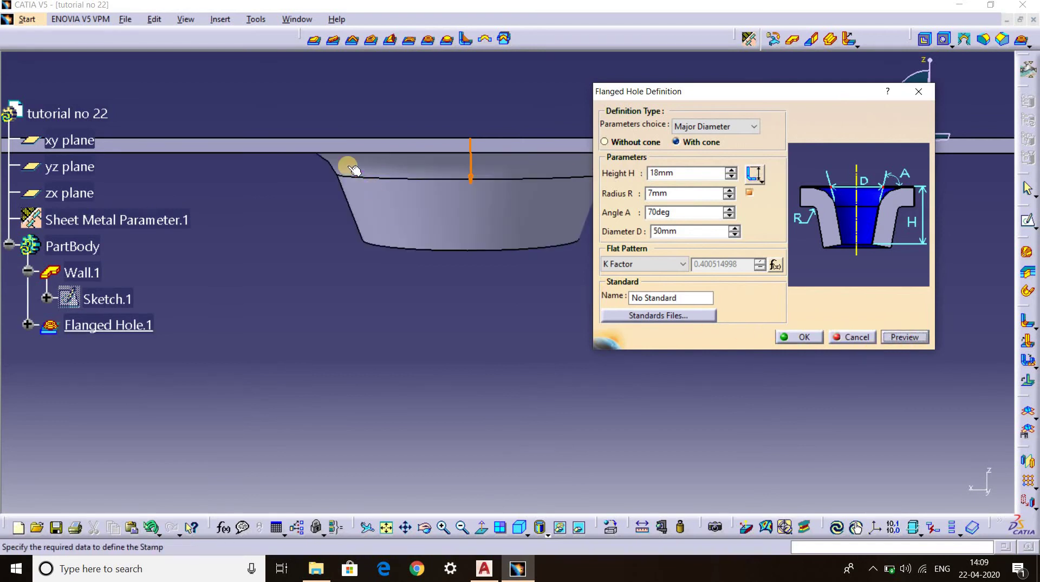
Switch the flat pattern to Flat Diameter and preview it at 5.5mm
middle_click_drag(358, 229, 522, 232)
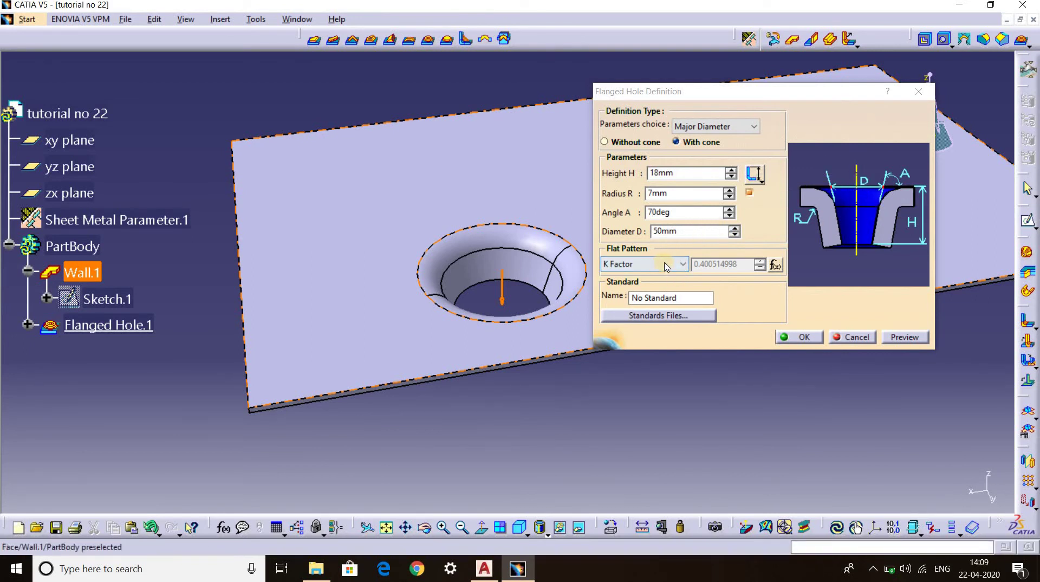
left_click(681, 265)
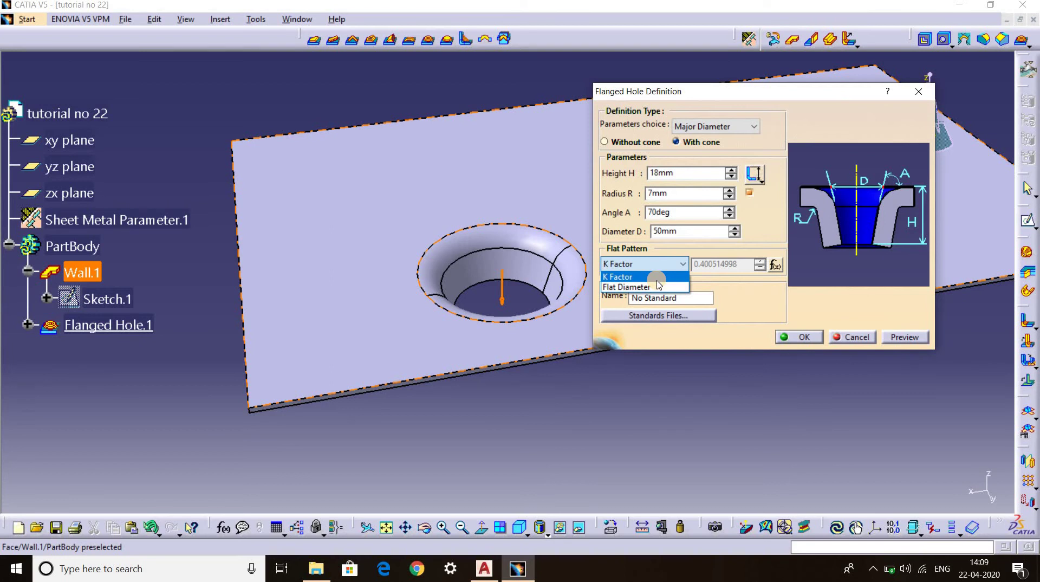
left_click(648, 287)
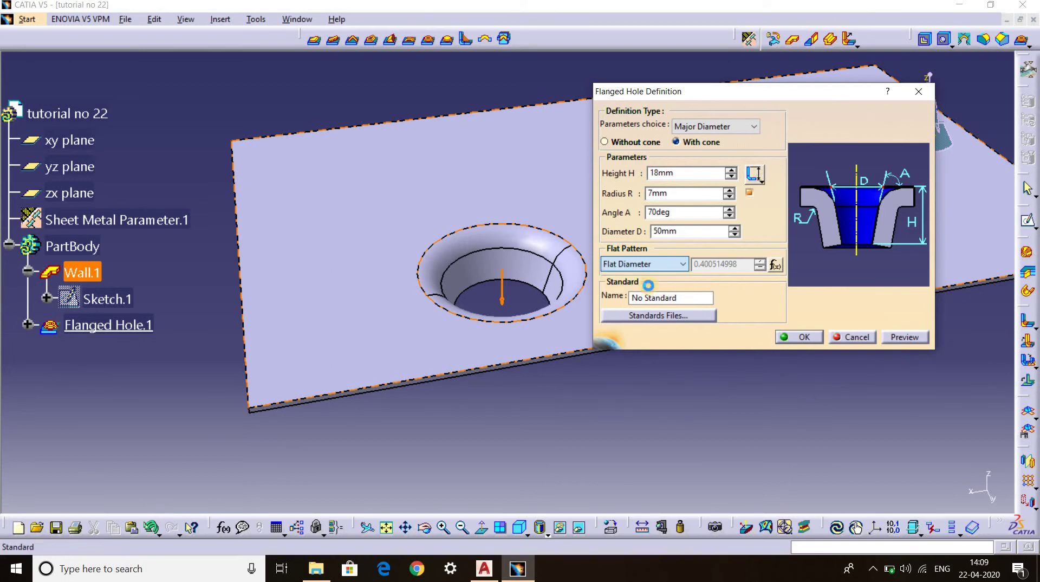
left_click(916, 340)
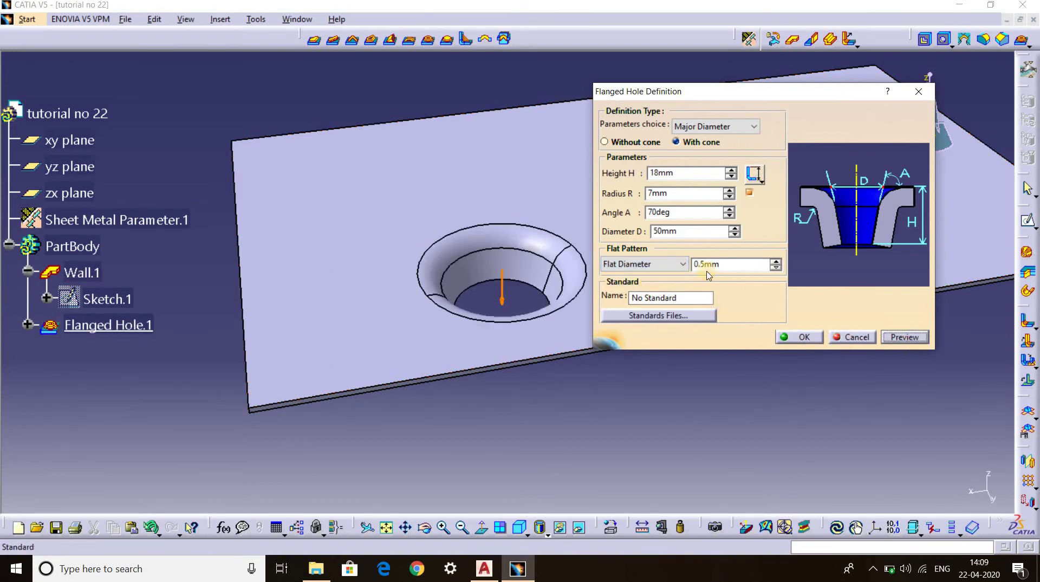
left_click(776, 261)
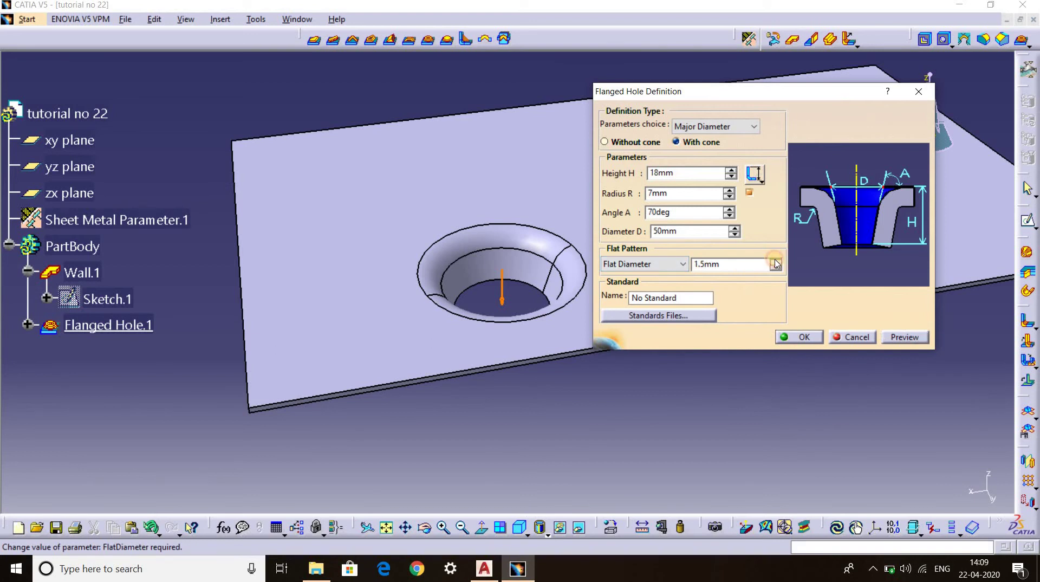
left_click(897, 341)
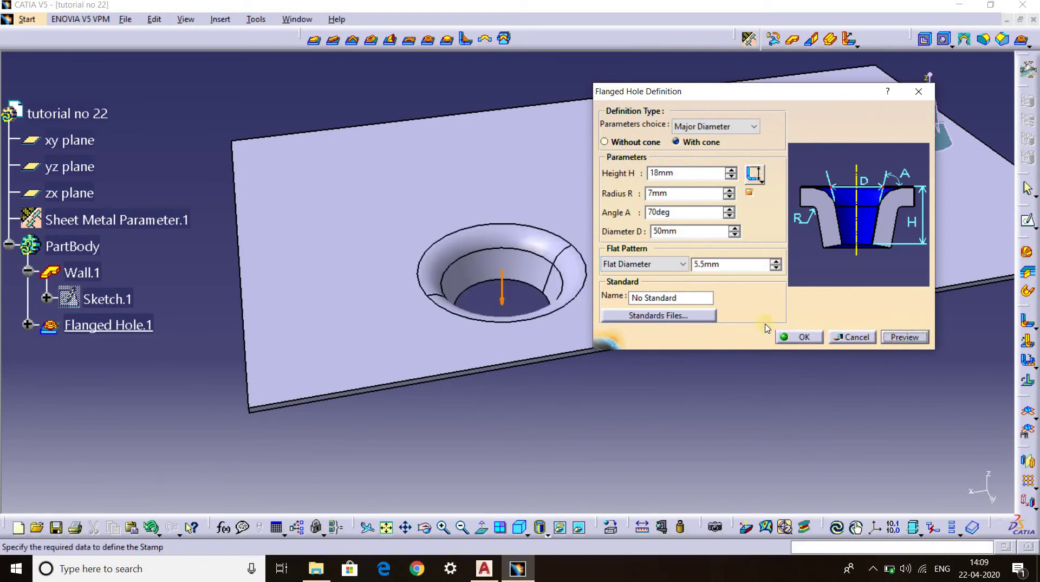
Return the flat pattern to K Factor 0.400514998
left_click(674, 265)
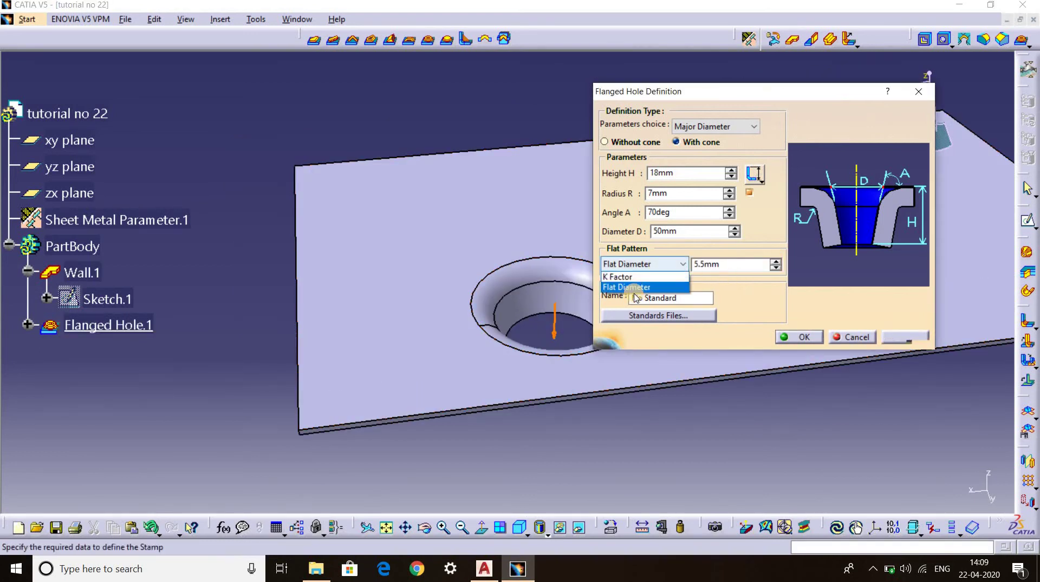
left_click(628, 280)
right_click(738, 266)
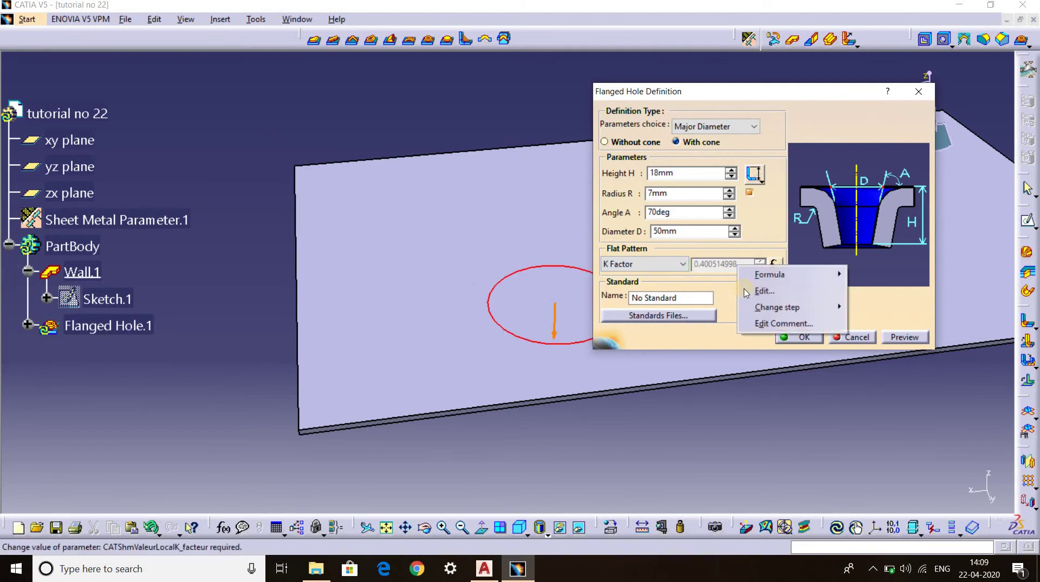
left_click(708, 295)
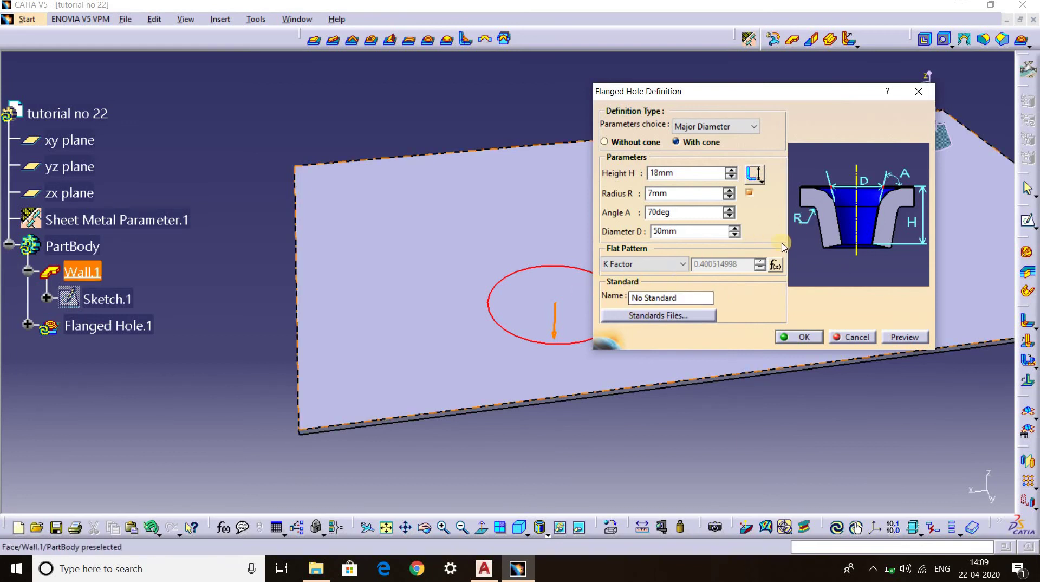
Define the flanged hole by Minor Diameter and raise Diameter d to 14mm
left_click(702, 126)
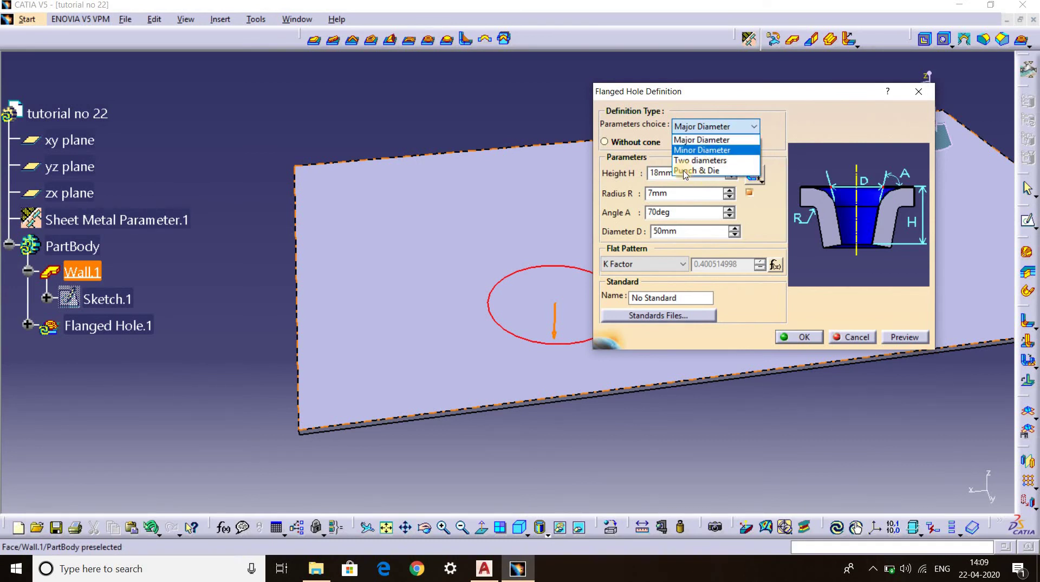
left_click(695, 147)
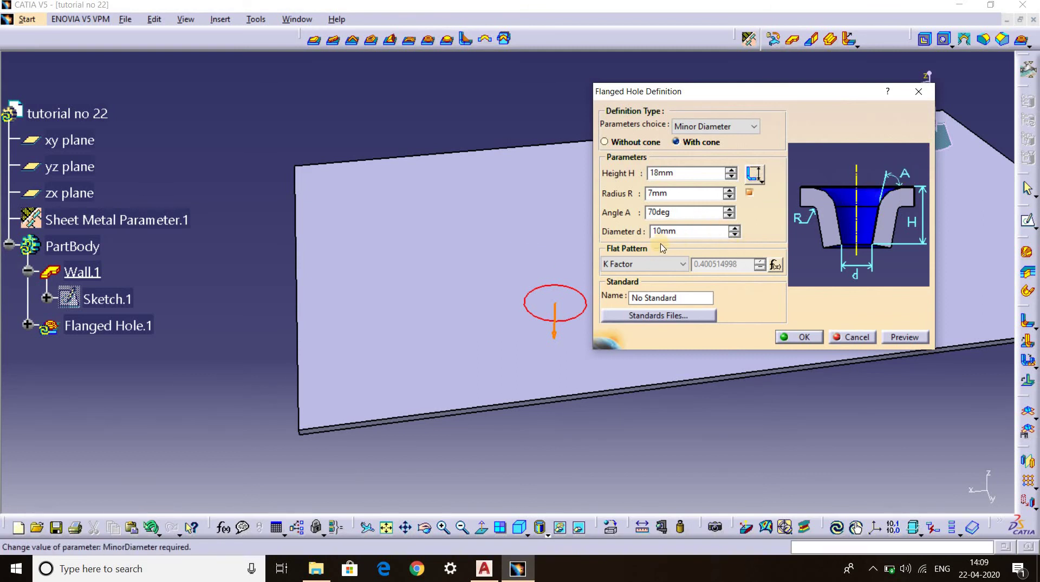
left_click(676, 234)
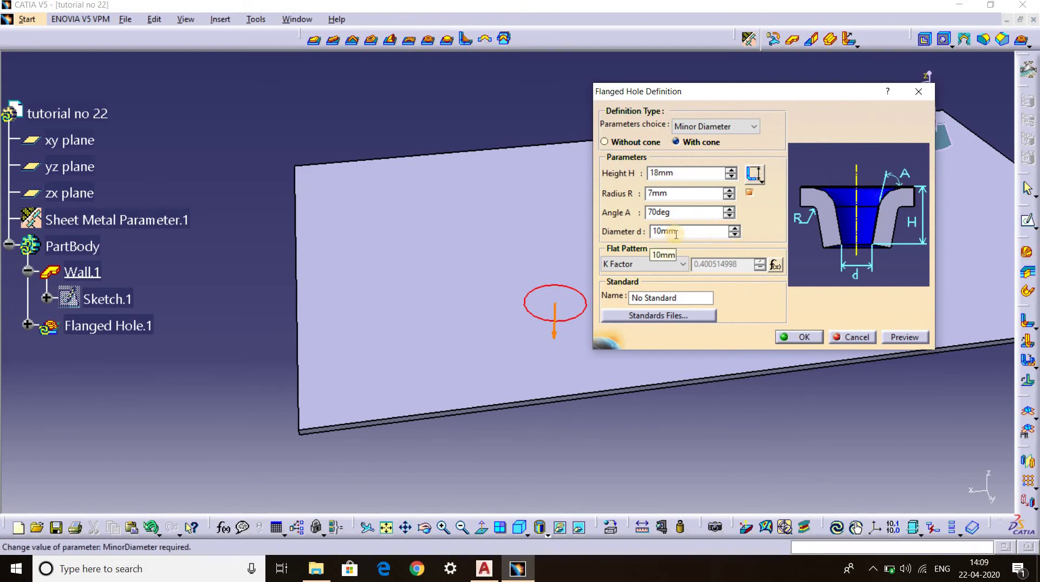
left_click(734, 228)
left_click(734, 228)
left_click(734, 228)
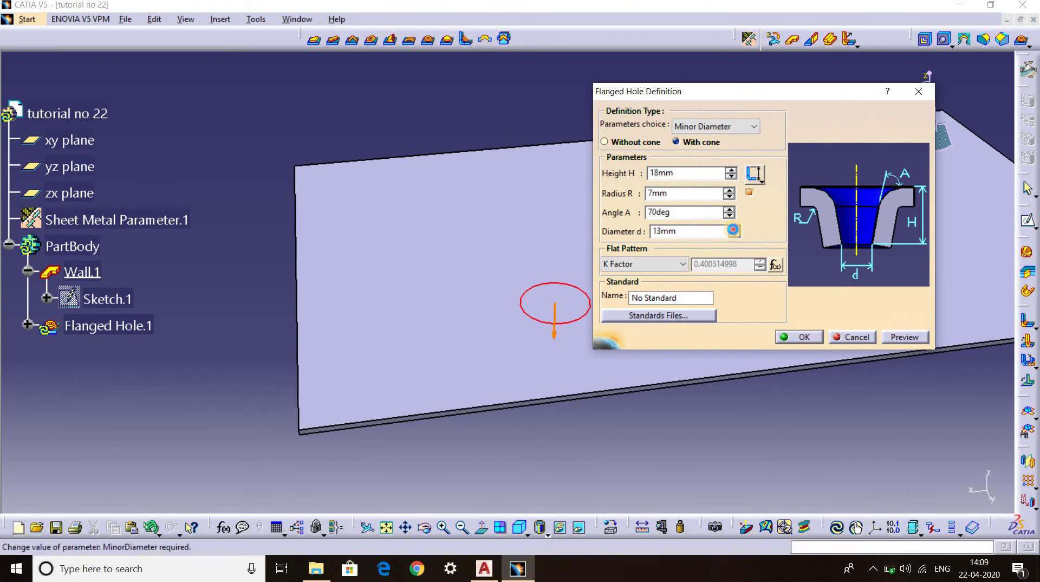
left_click(734, 228)
left_click(745, 126)
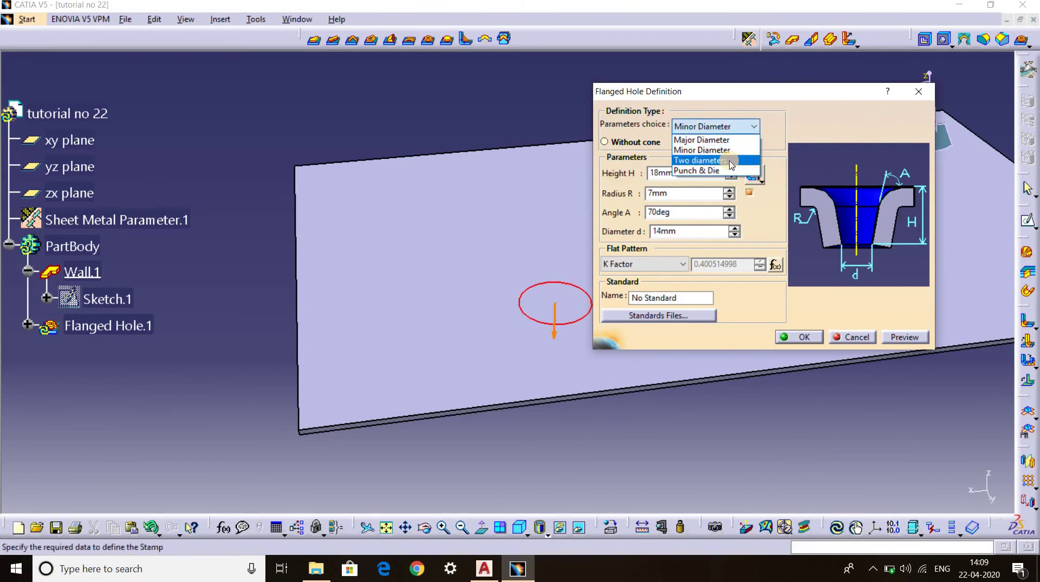
Switch to Two diameters, lower Diameter d to 8mm, preview, and dismiss the update error
left_click(731, 162)
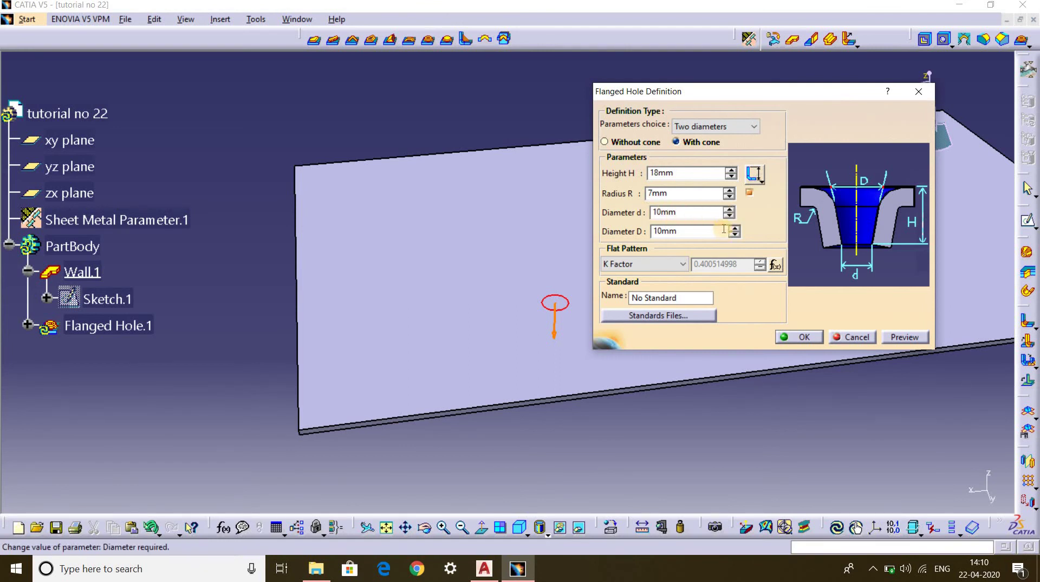
left_click(729, 210)
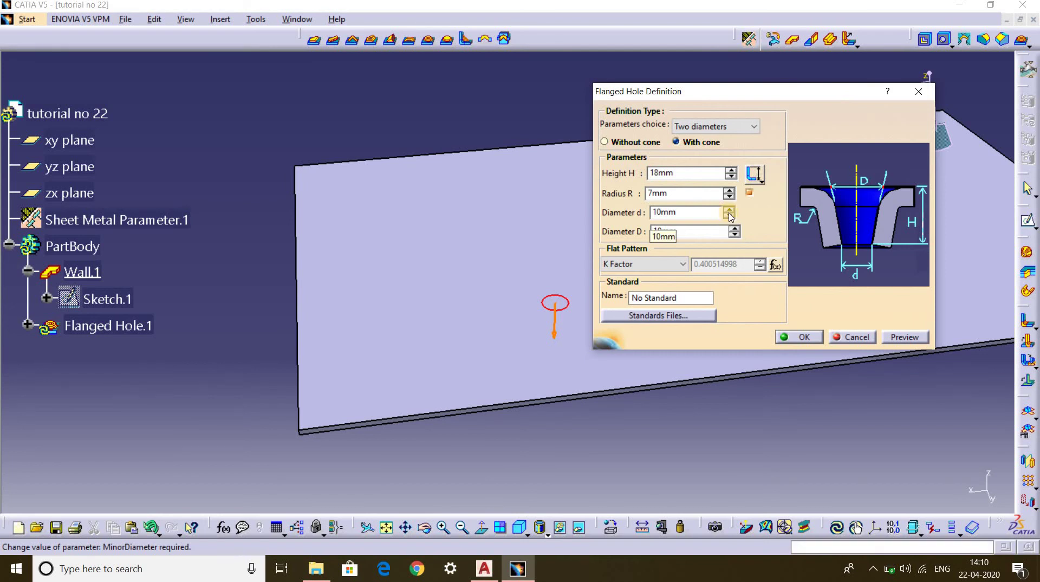
left_click(730, 216)
left_click(731, 216)
left_click(731, 216)
left_click(904, 338)
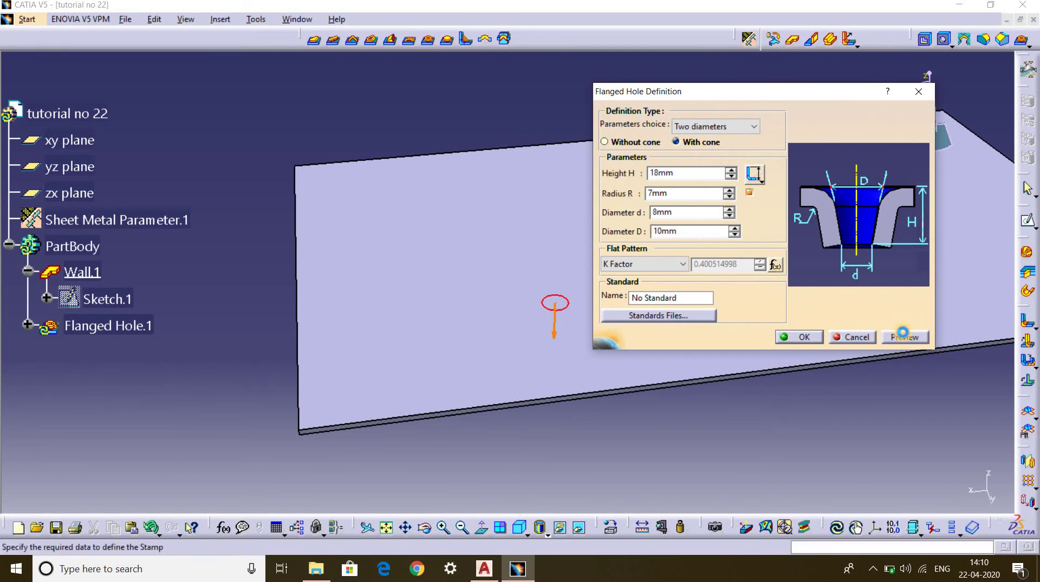
left_click(591, 317)
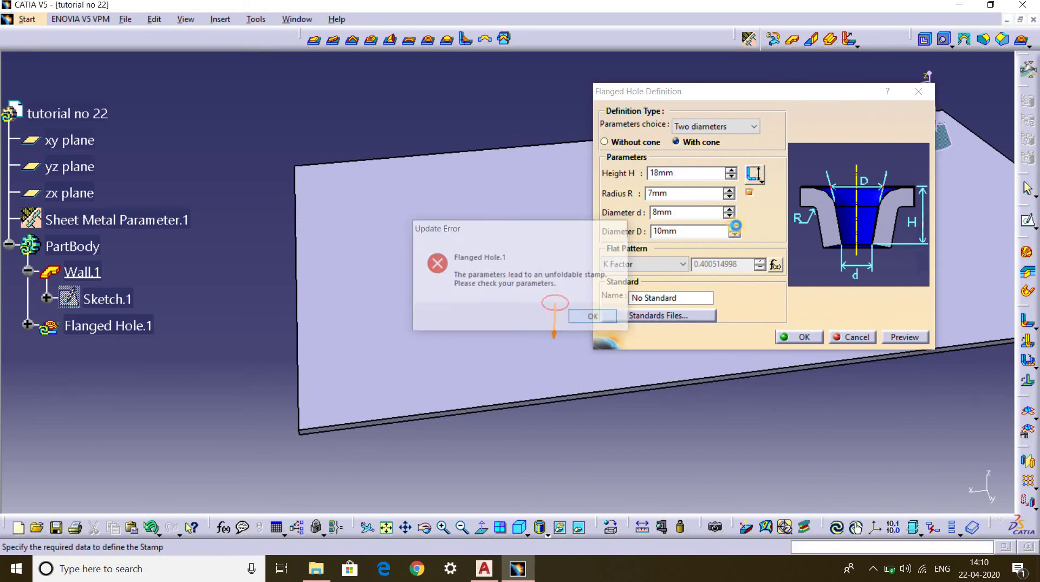
Raise Diameter d to 12mm, preview, and acknowledge the unfoldable-stamp error
left_click(725, 208)
left_click(729, 209)
left_click(729, 209)
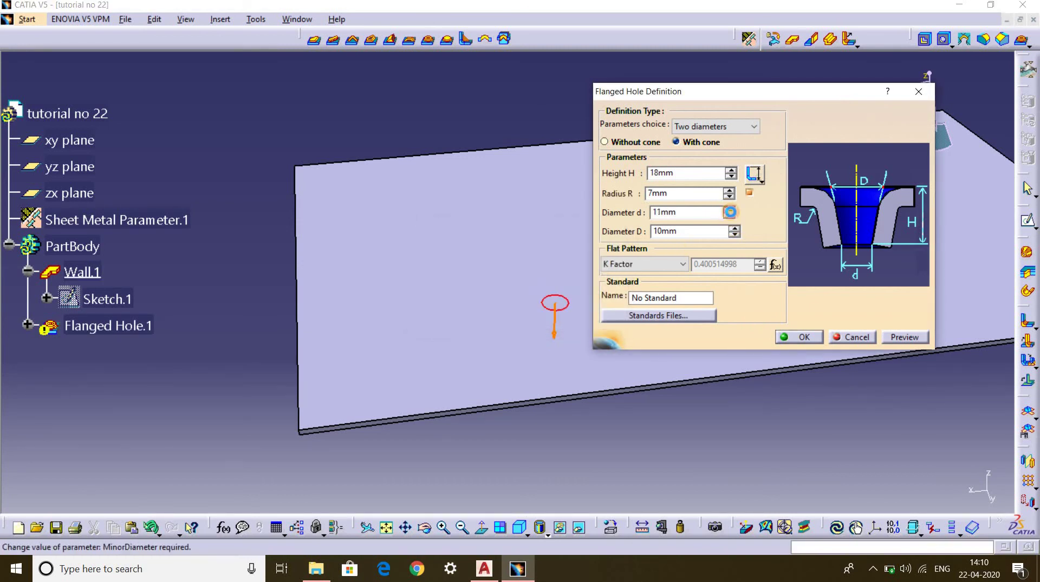
left_click(729, 208)
left_click(908, 338)
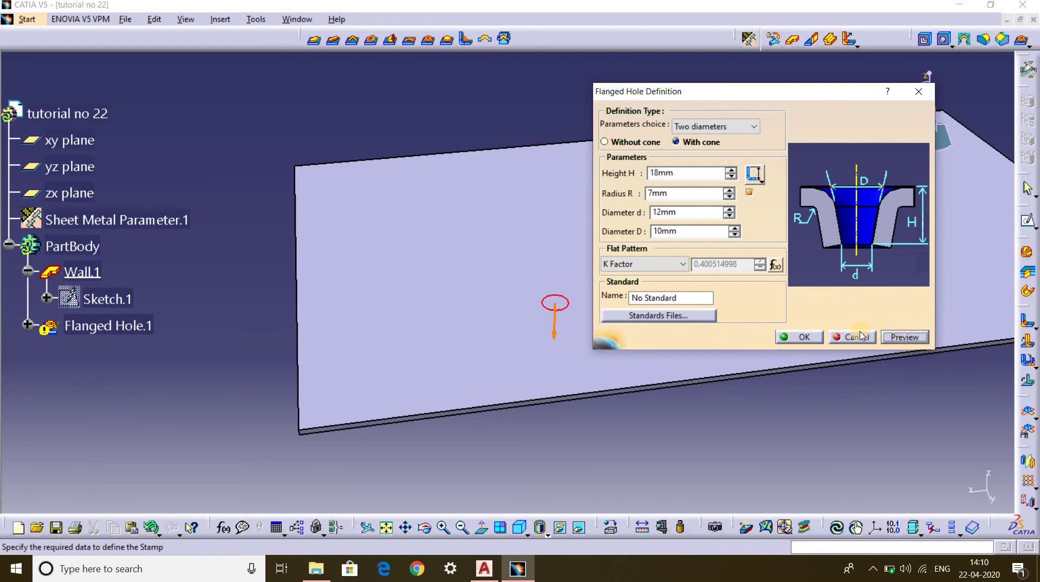
left_click(598, 318)
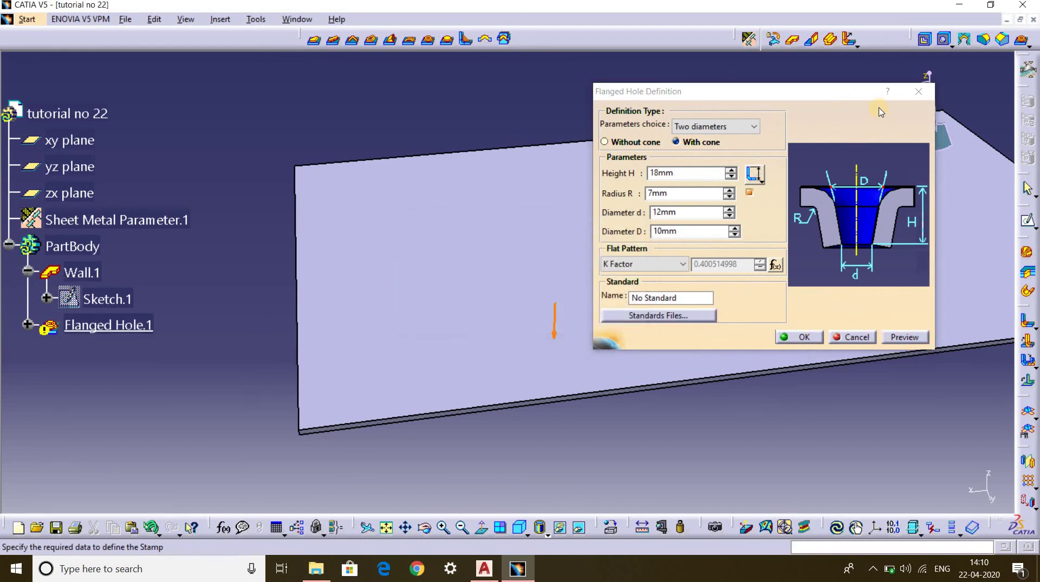
Switch the hole definition to Punch & Die, giving Diameter d 12mm and D 16mm
left_click(747, 126)
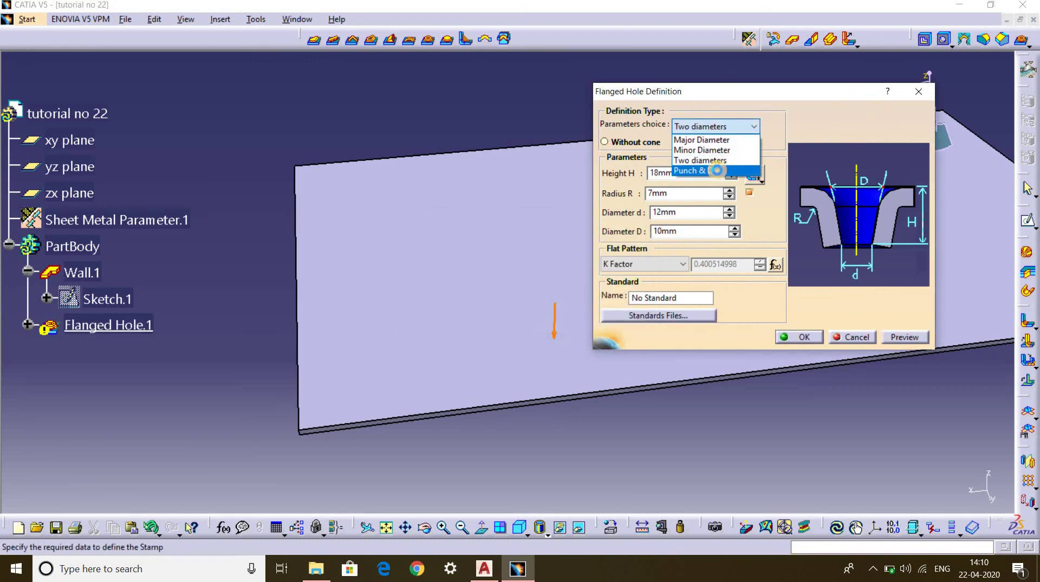
left_click(722, 171)
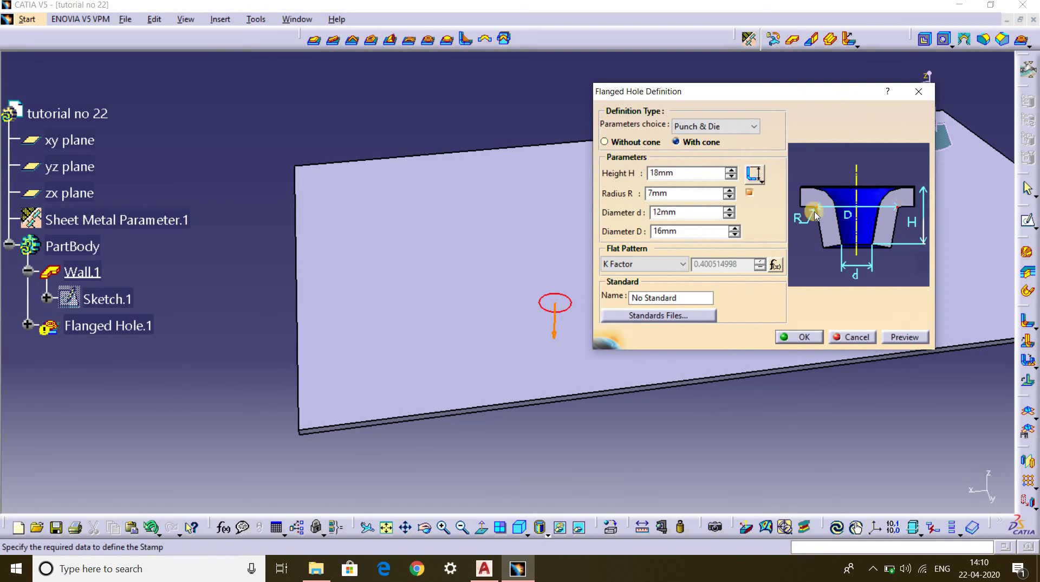